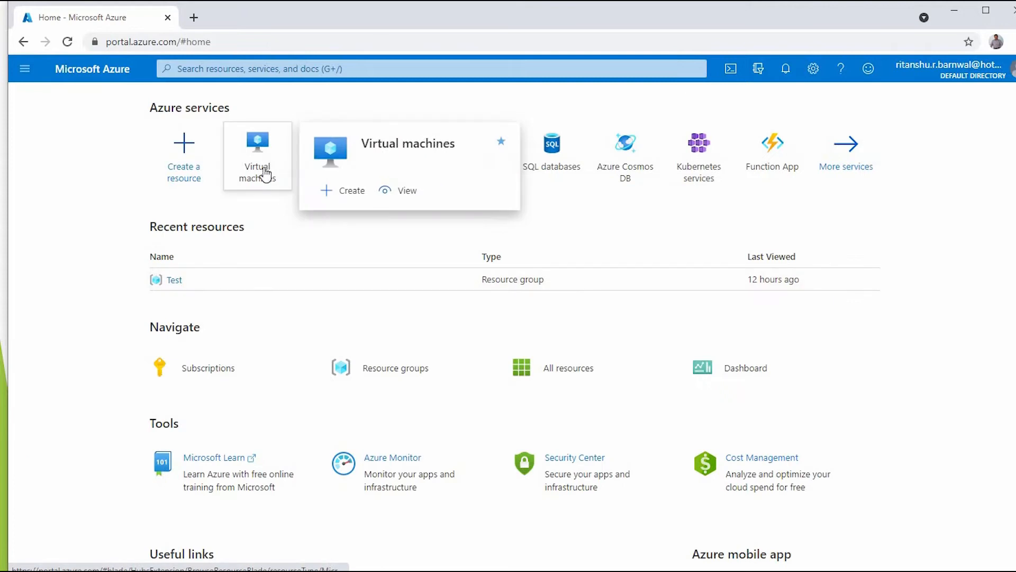
- From Virtual machines on the Azure home page, begin creating a new VM
left_click(347, 195)
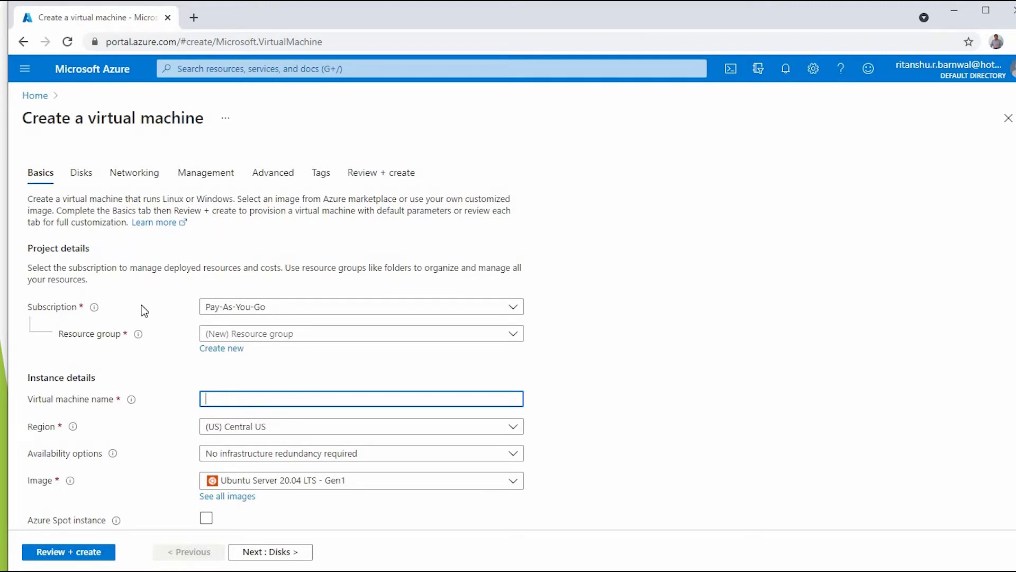
- Create a new resource group called Test-Demo in the VM's Basics form
scroll(93, 287, "down", 1)
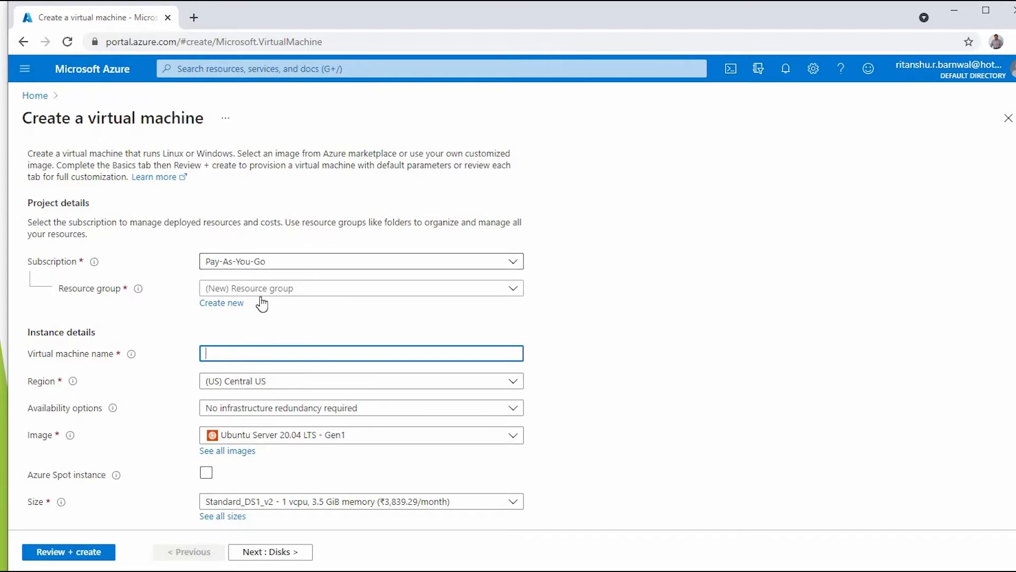
left_click(126, 296)
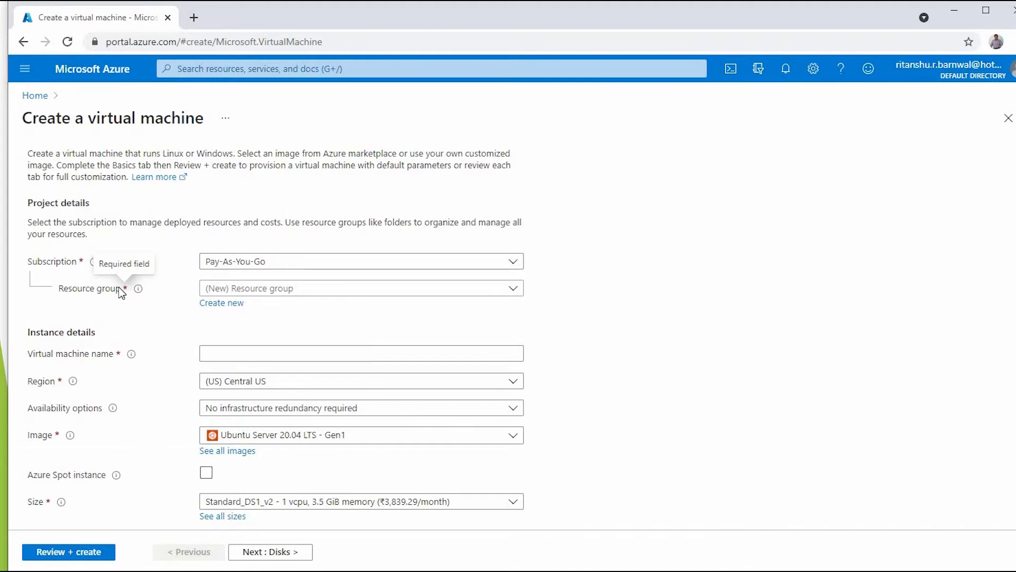
mouse_move(138, 290)
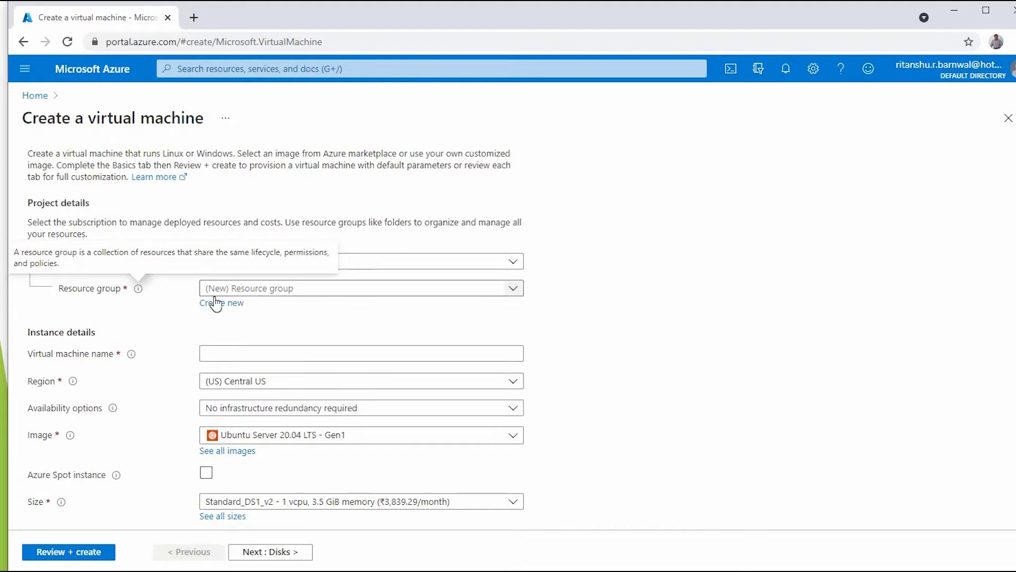
left_click(288, 288)
type("Tes")
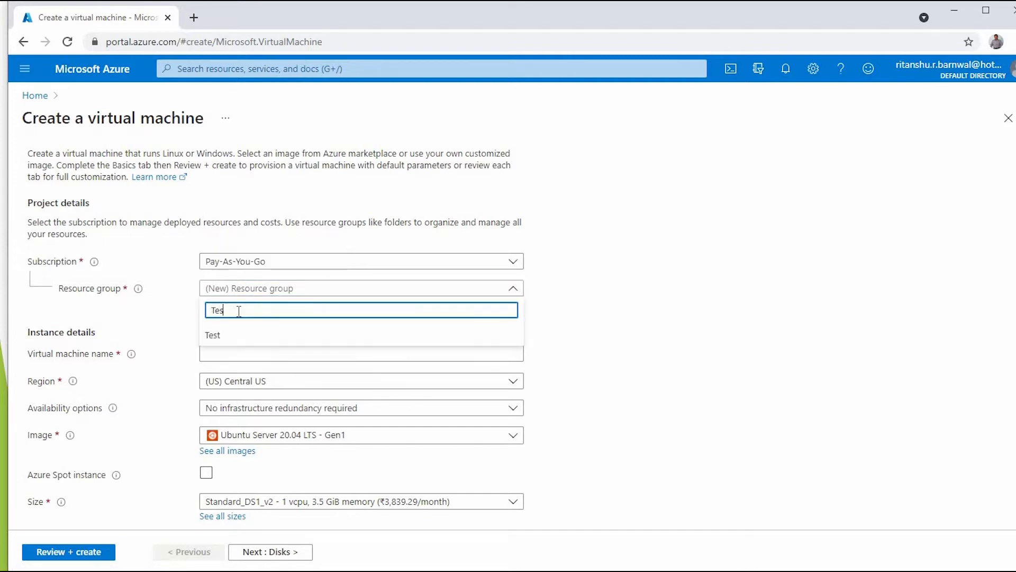
type("t Demo")
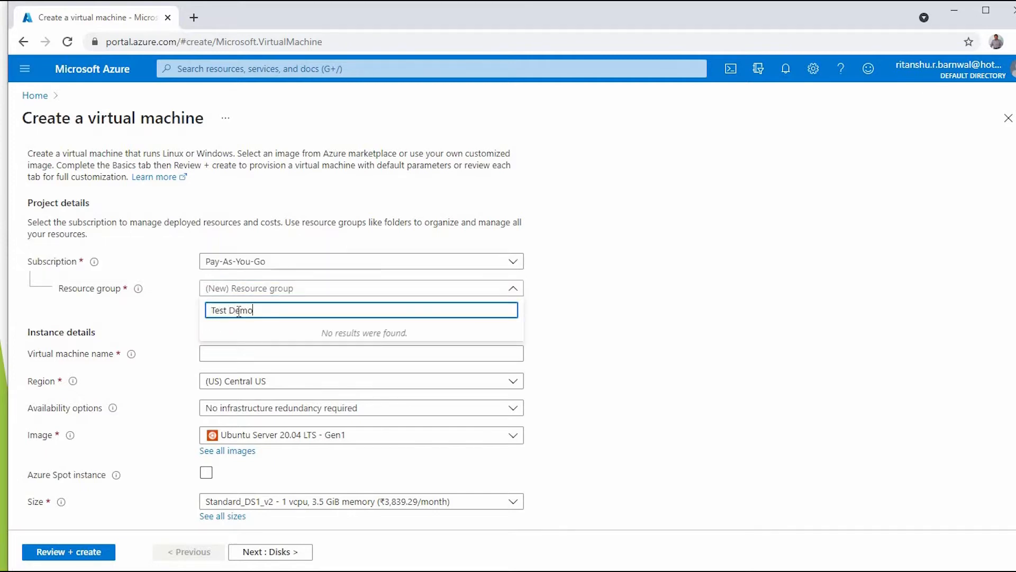
key("Return")
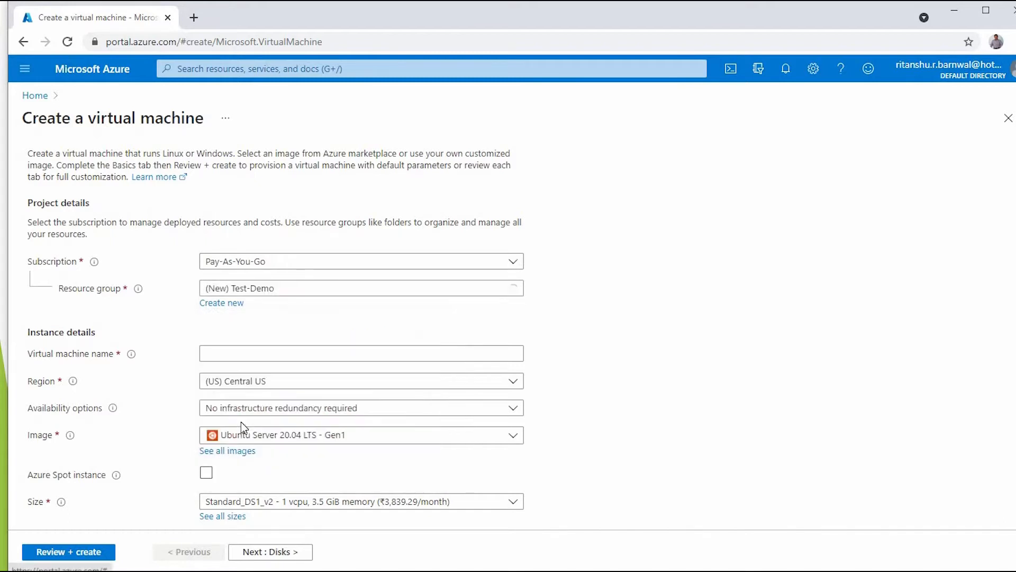
- Enter Test-Demo as the virtual machine name
left_click(231, 353)
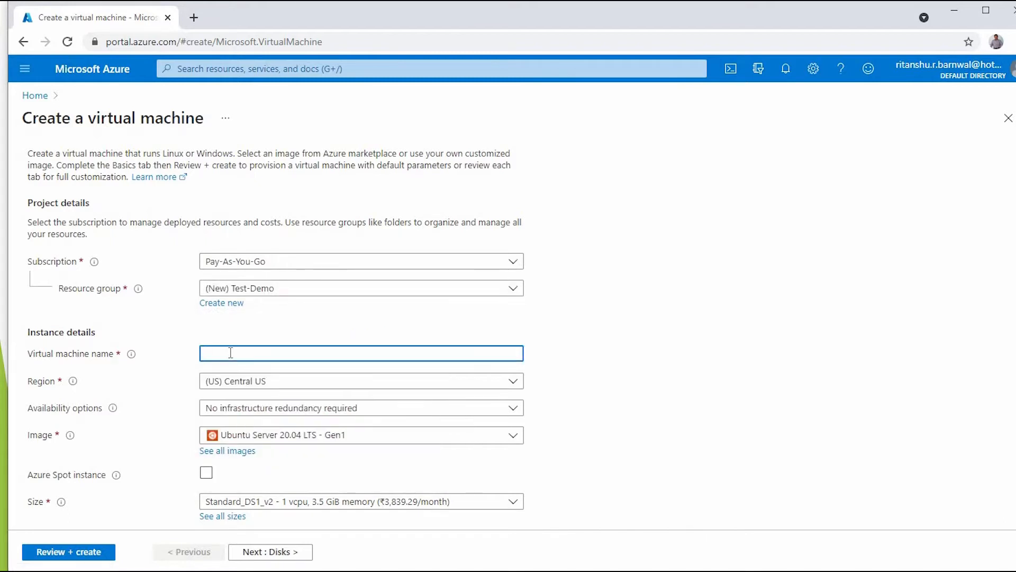
type("Test-Demo")
key("Tab")
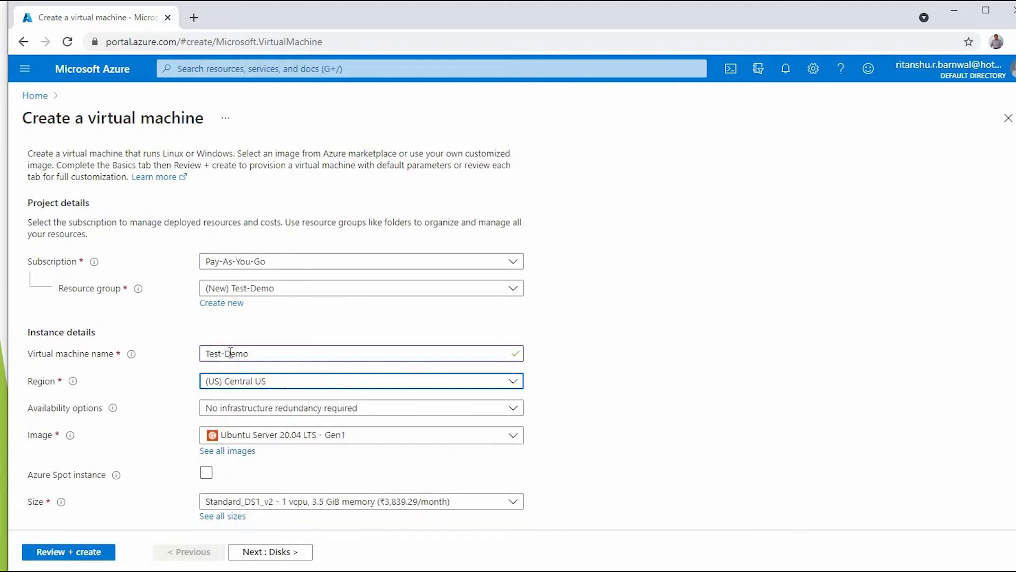
- Select (Asia Pacific) Central India as the VM's region
left_click(514, 381)
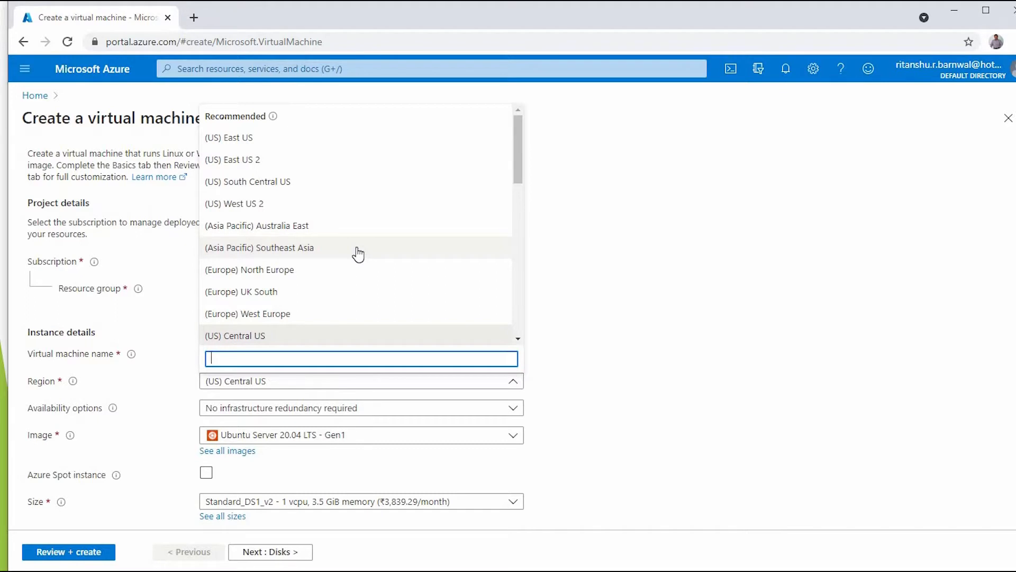
scroll(358, 254, "down", 2)
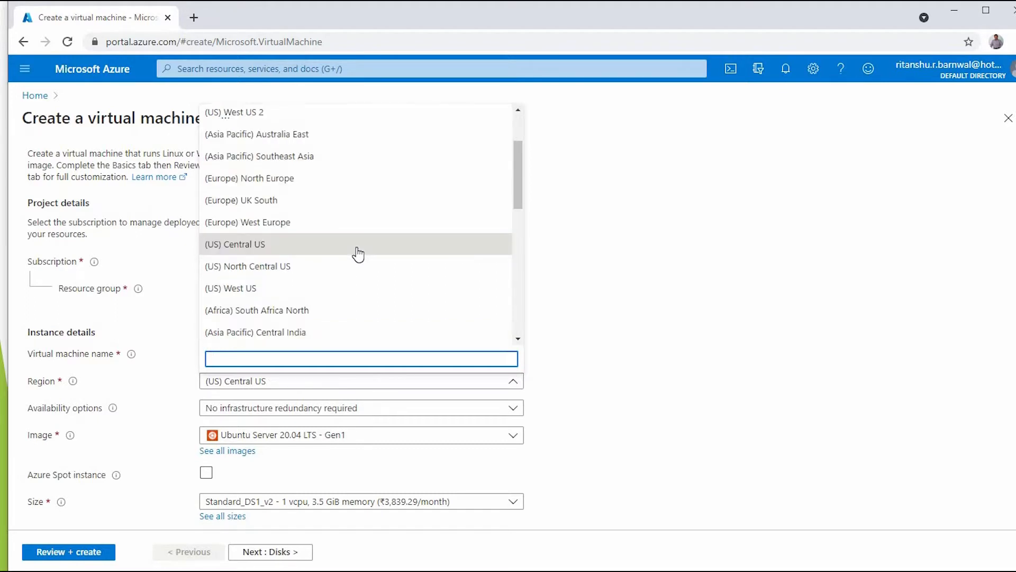
scroll(358, 254, "down", 2)
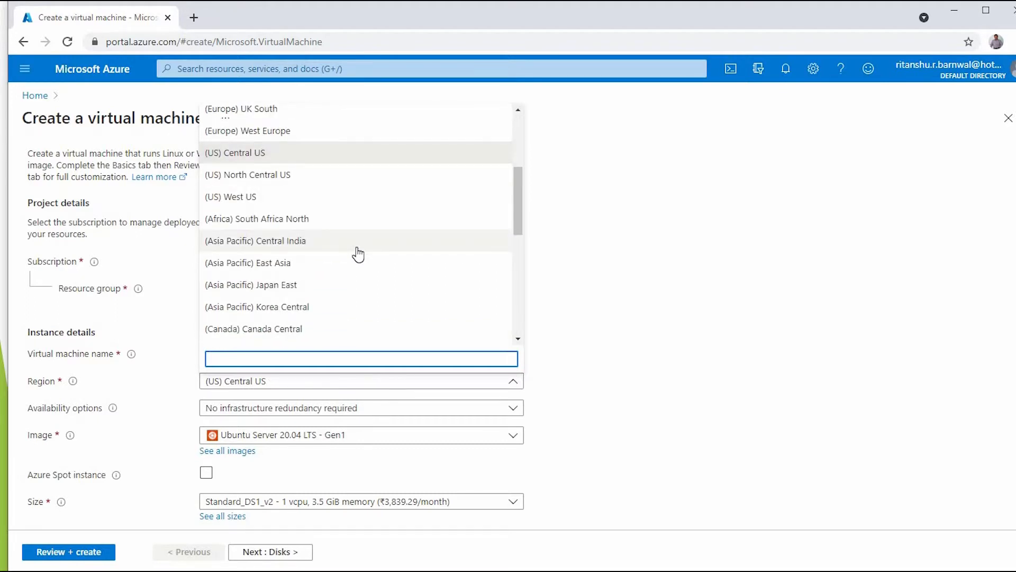
scroll(358, 254, "up", 4)
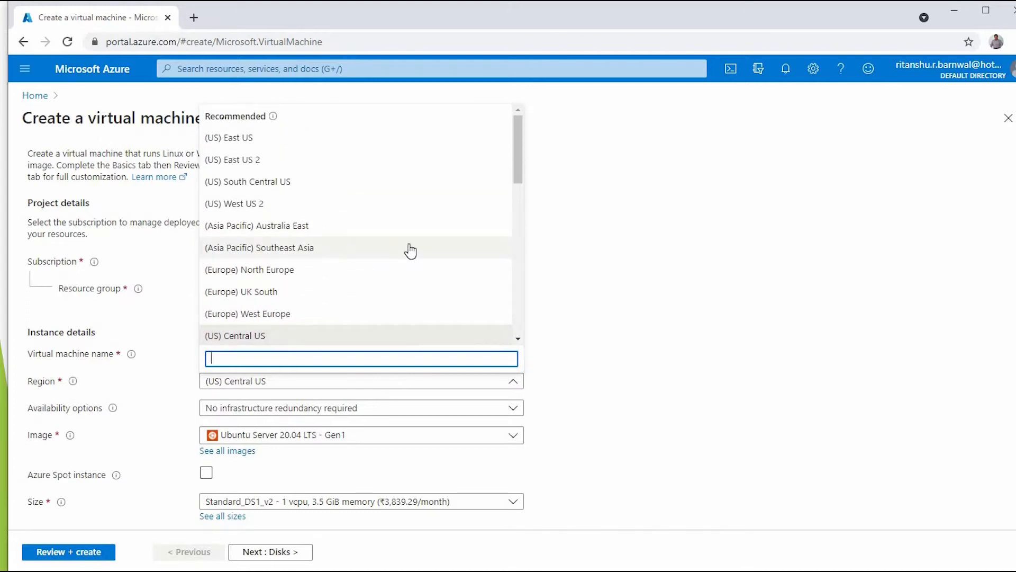
scroll(385, 254, "down", 2)
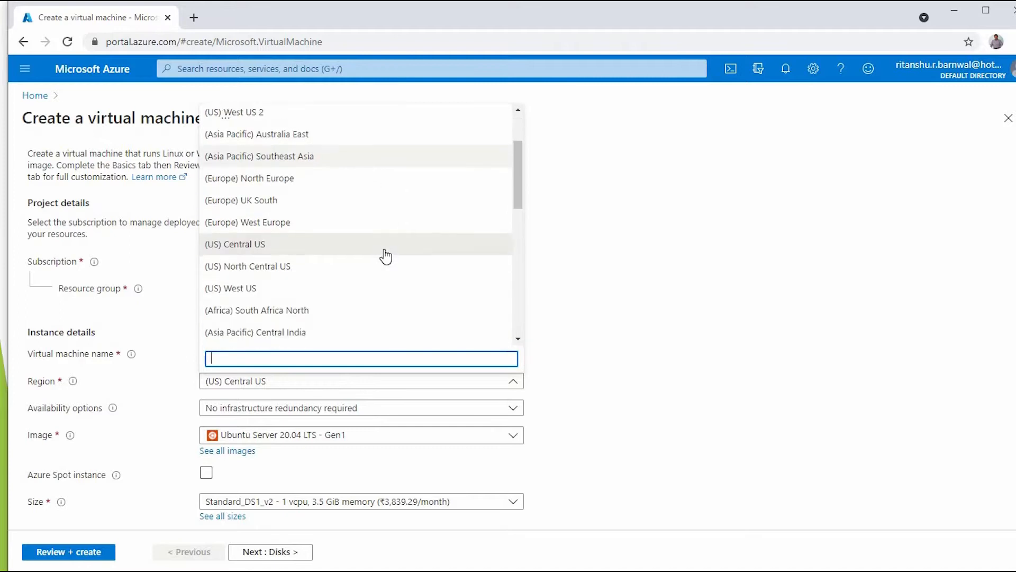
scroll(386, 256, "down", 2)
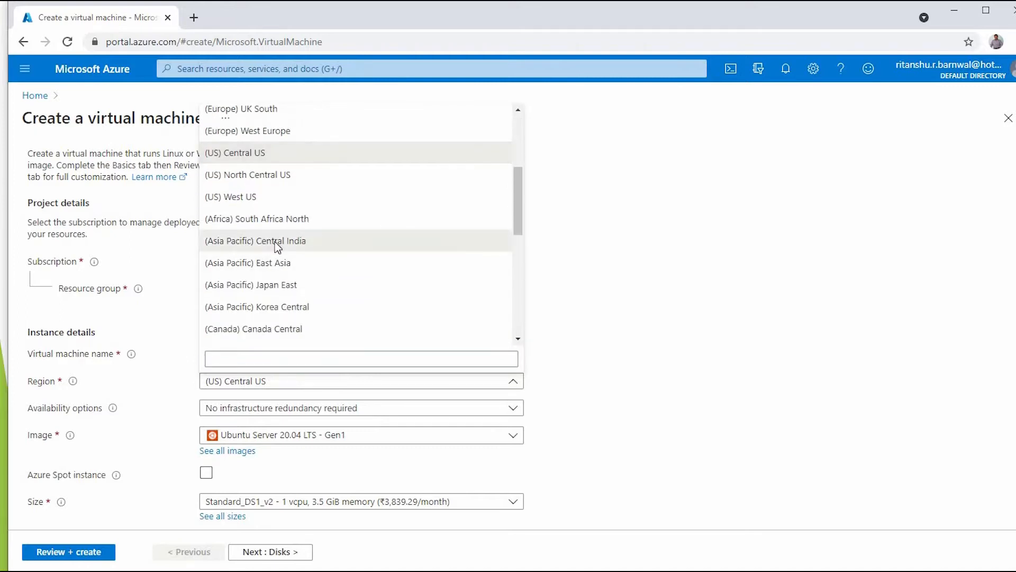
left_click(353, 238)
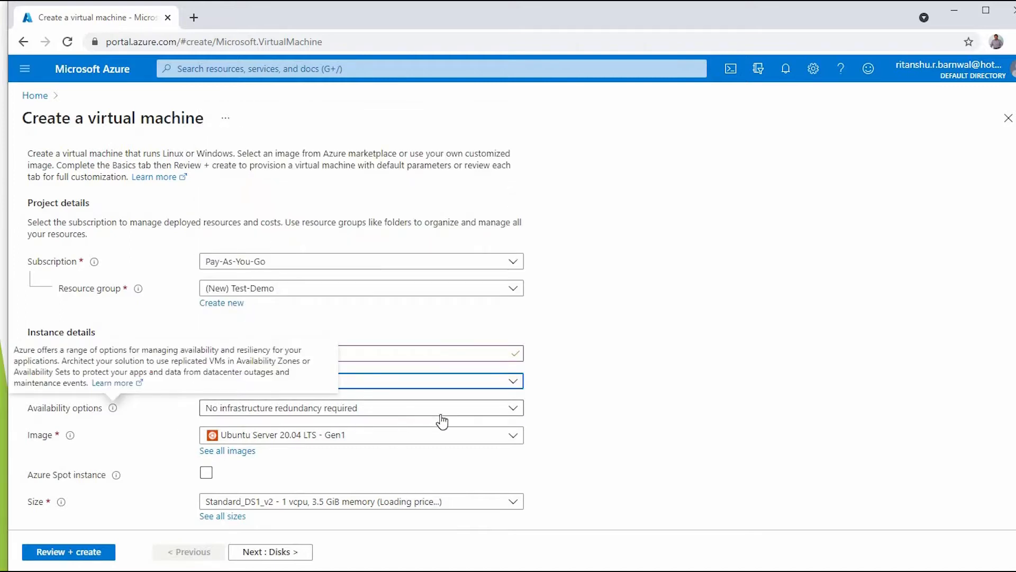
- Switch the VM image from Ubuntu to Windows Server 2012 R2 Datacenter - Gen1
left_click(513, 436)
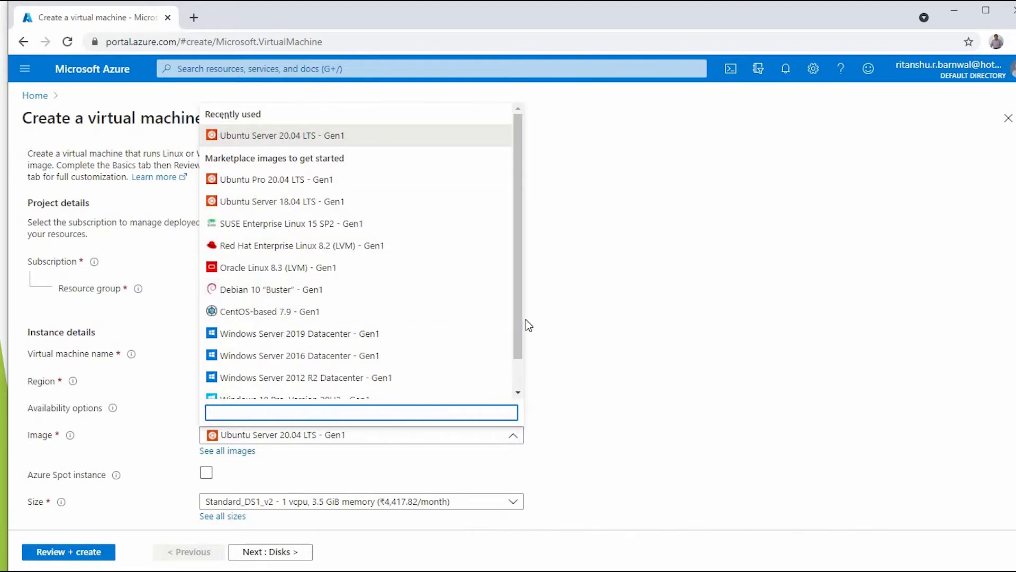
left_click_drag(519, 325, 519, 377)
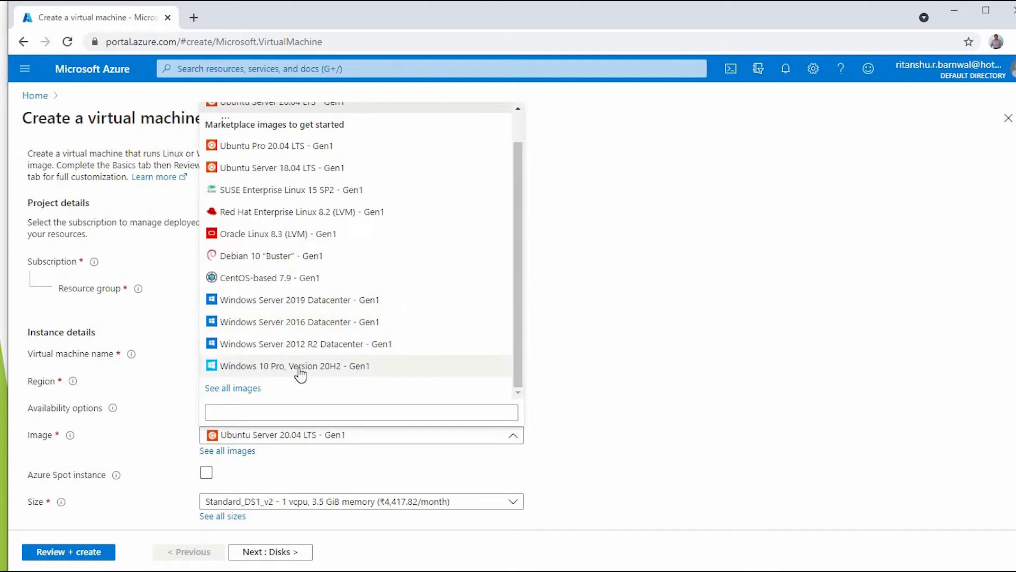
left_click(331, 350)
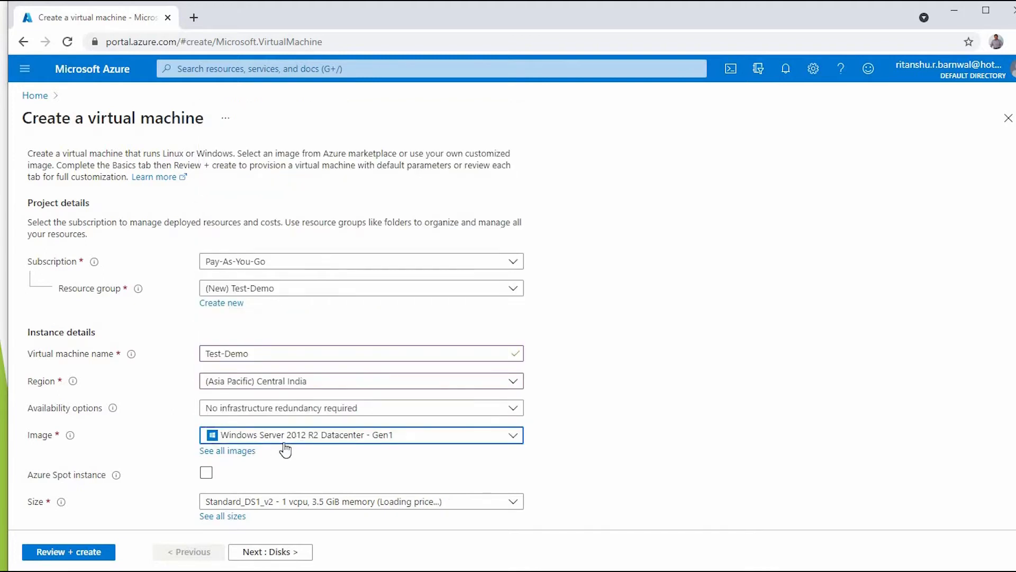
scroll(400, 454, "down", 2)
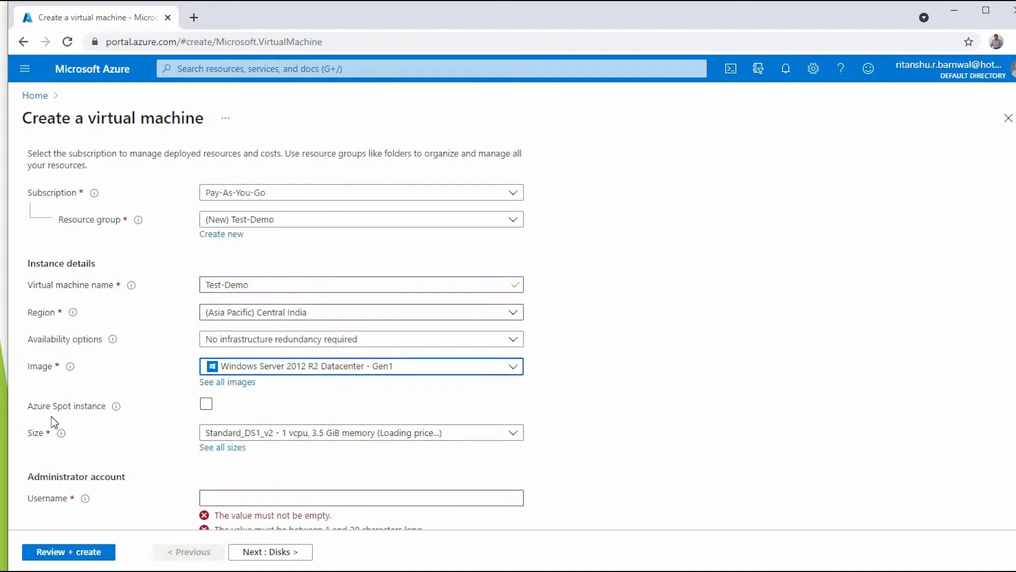
mouse_move(117, 416)
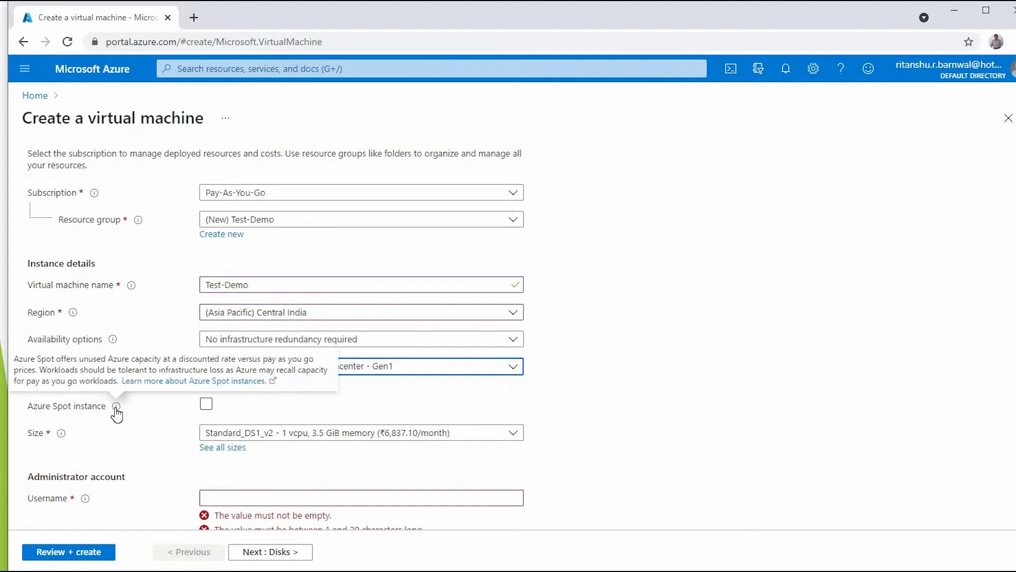
left_click(206, 404)
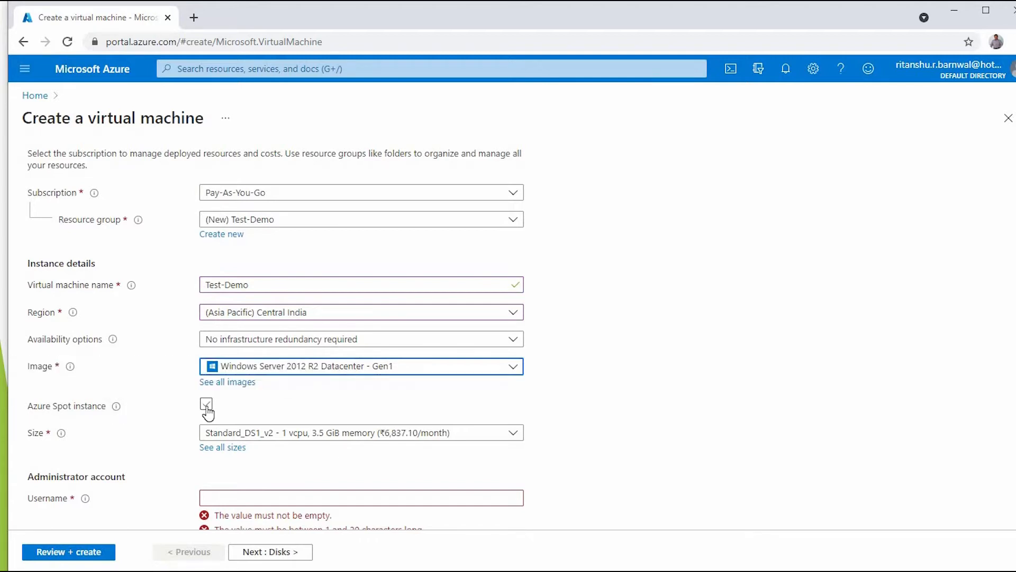
left_click(506, 437)
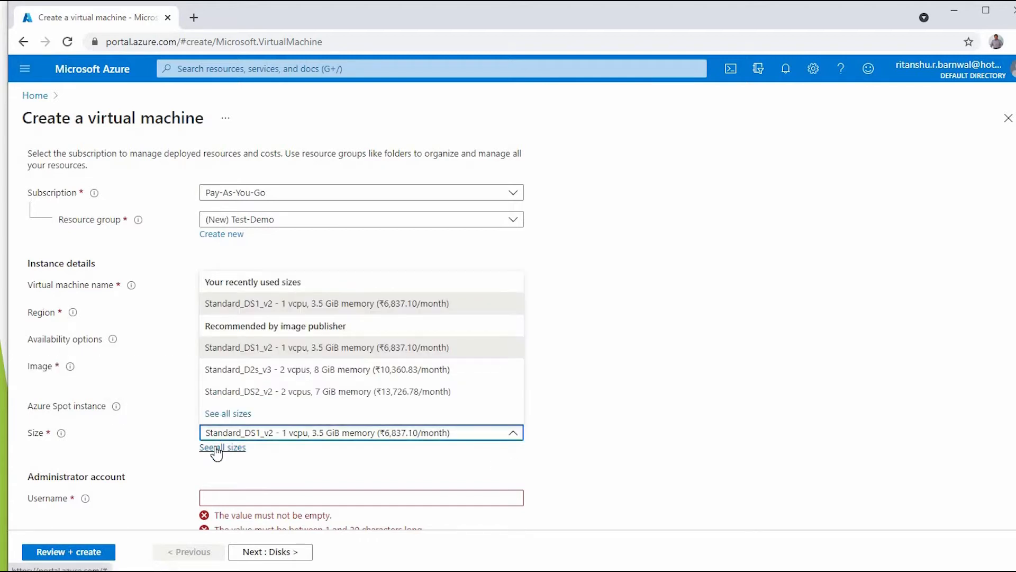
left_click(216, 448)
left_click(216, 448)
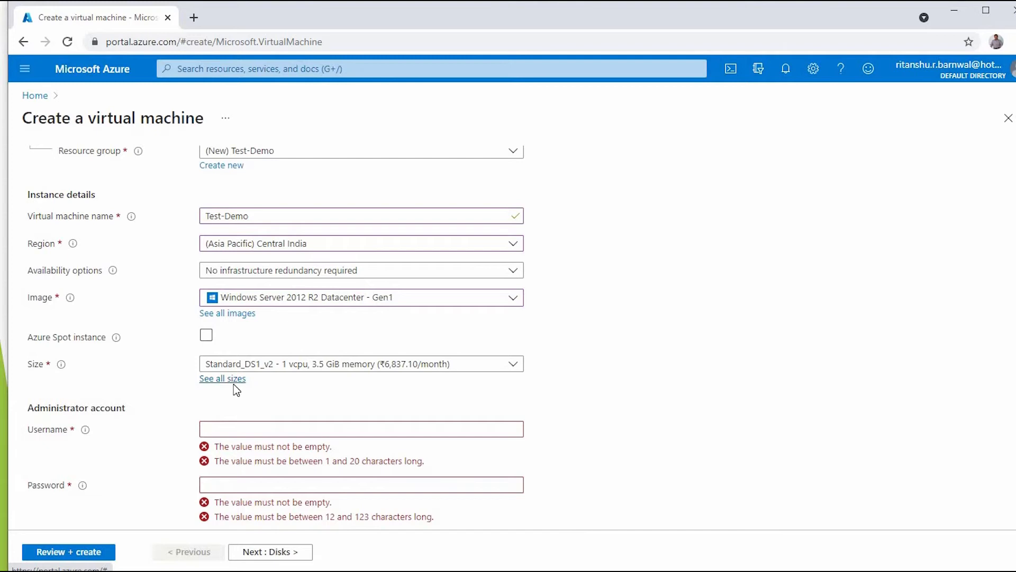
scroll(234, 383, "down", 1)
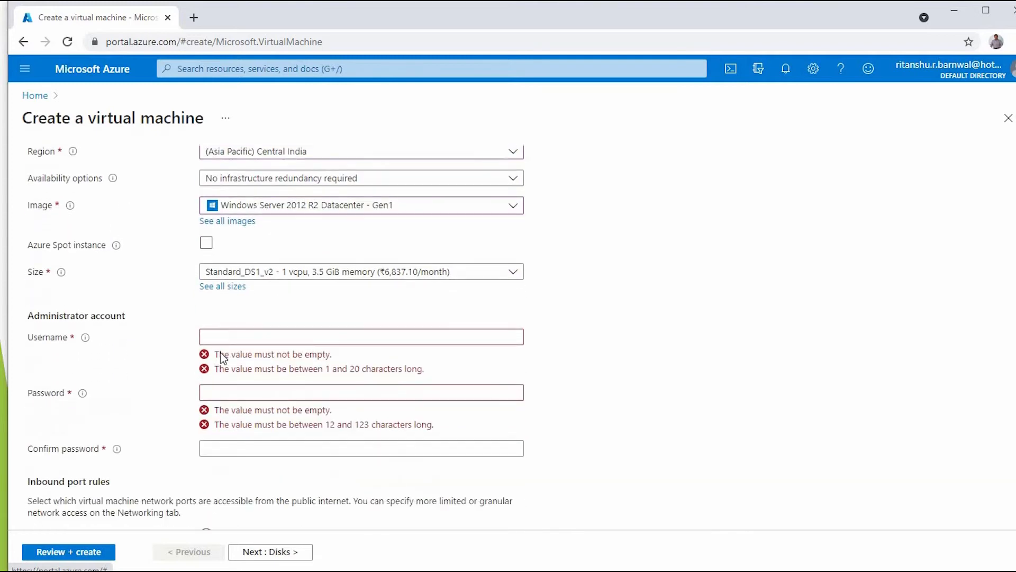
- Fill in the administrator username, password and password confirmation for the VM
left_click(225, 339)
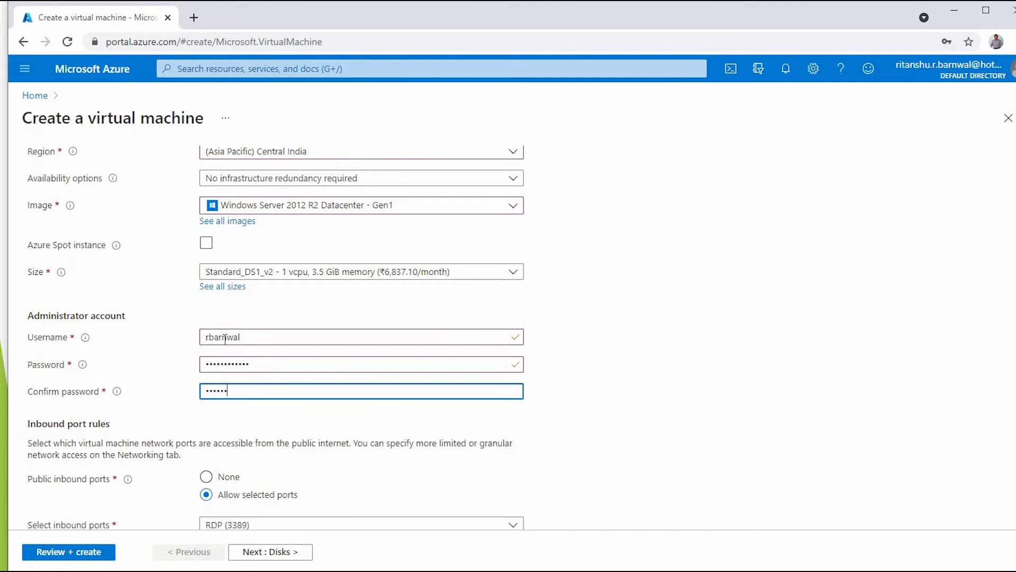
type("****")
scroll(190, 427, "down", 1)
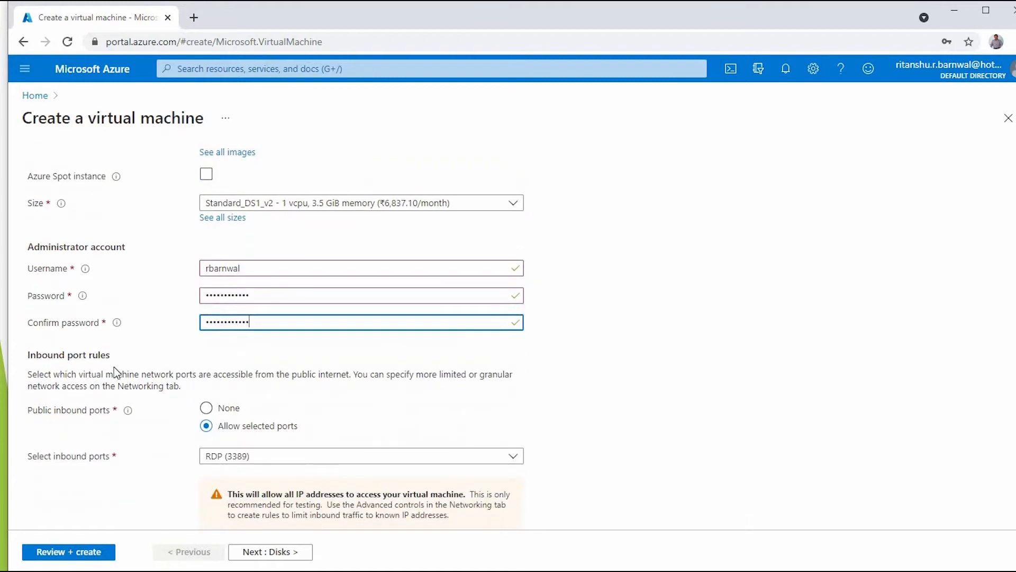
scroll(386, 390, "down", 1)
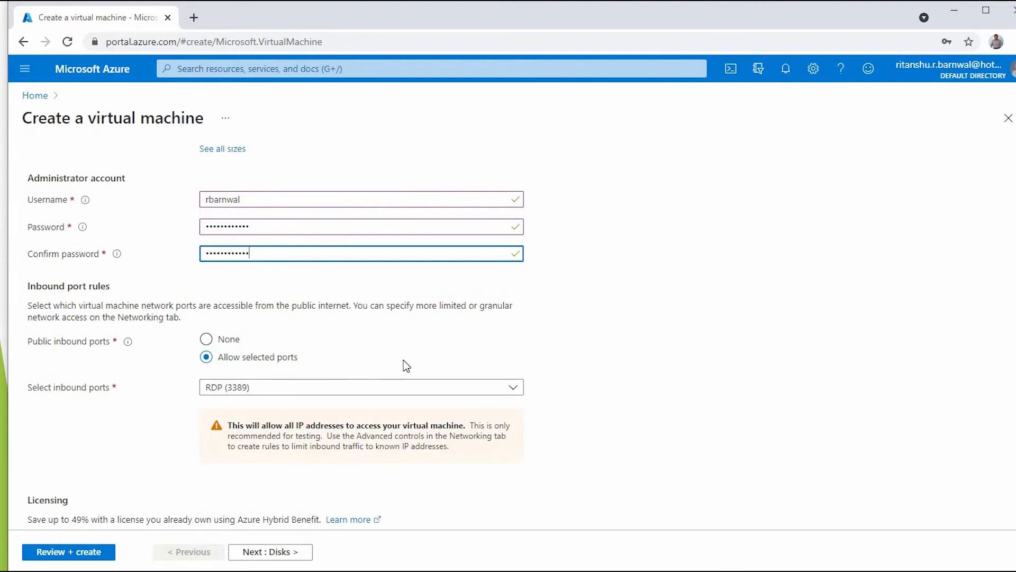
left_click(512, 387)
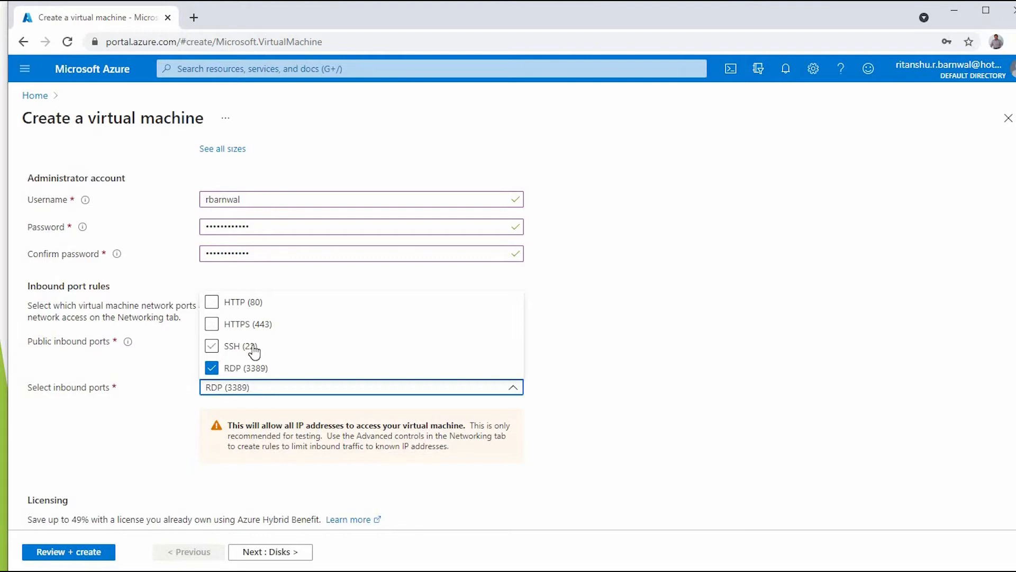
scroll(27, 474, "down", 2)
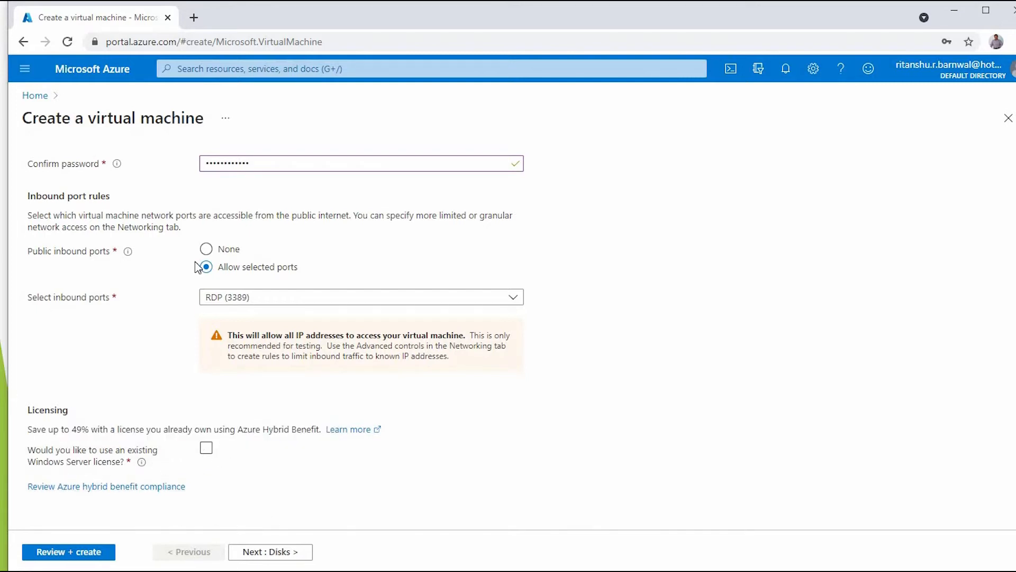
scroll(201, 268, "up", 6)
scroll(176, 220, "up", 4)
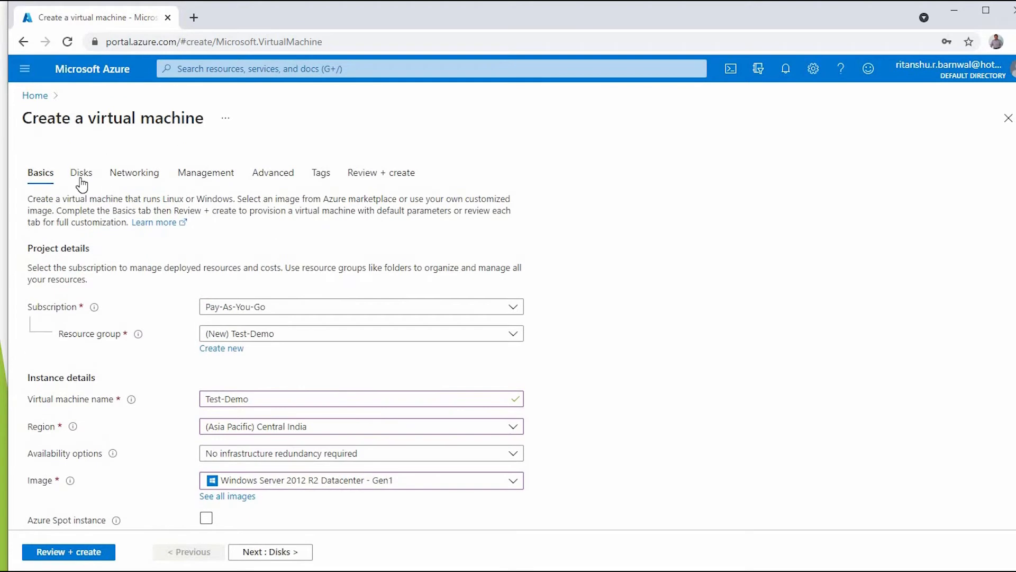
- On the Disks tab, set OS disk type to Standard HDD (locally-redundant storage)
left_click(81, 183)
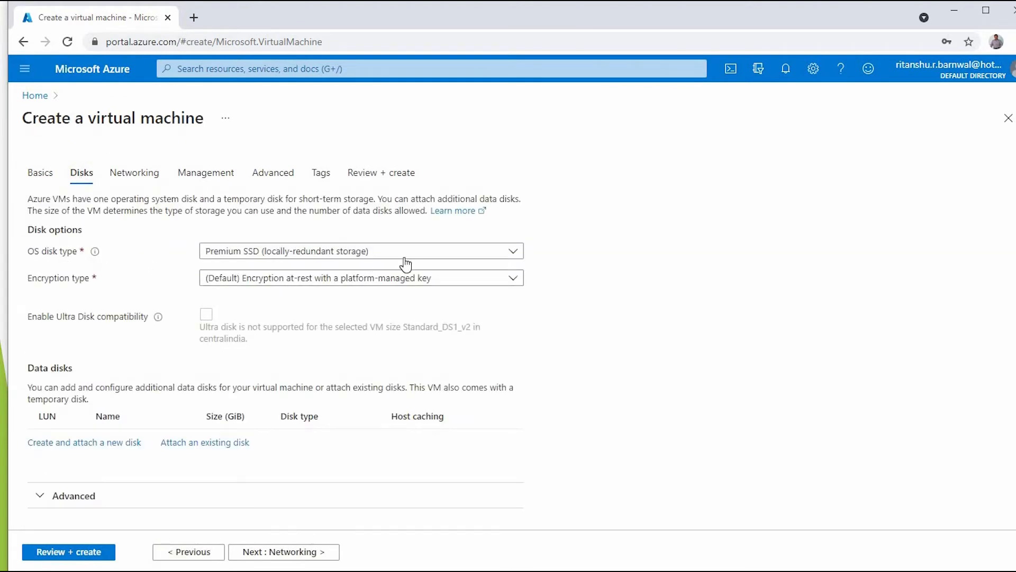
left_click(514, 252)
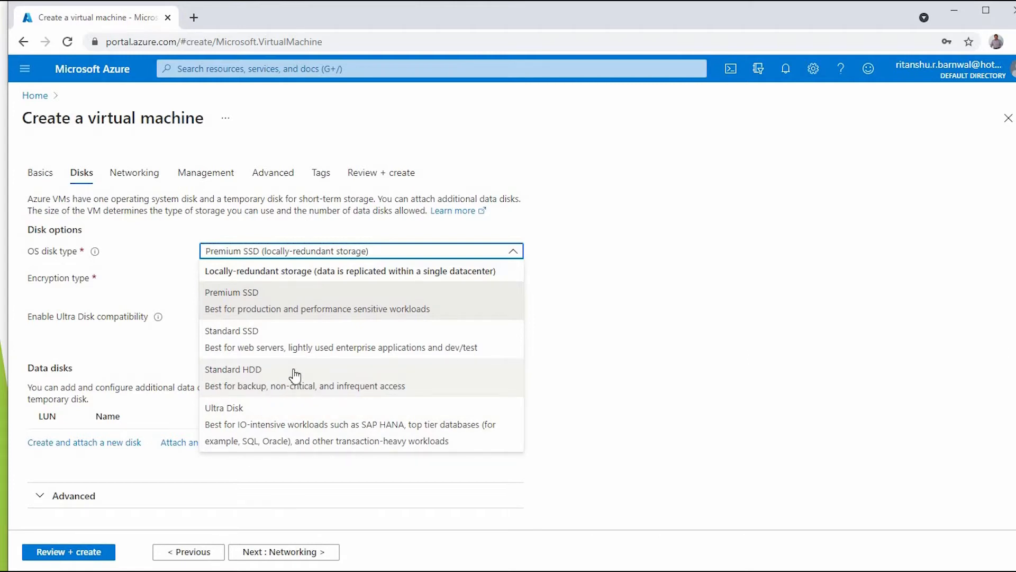
key("Escape")
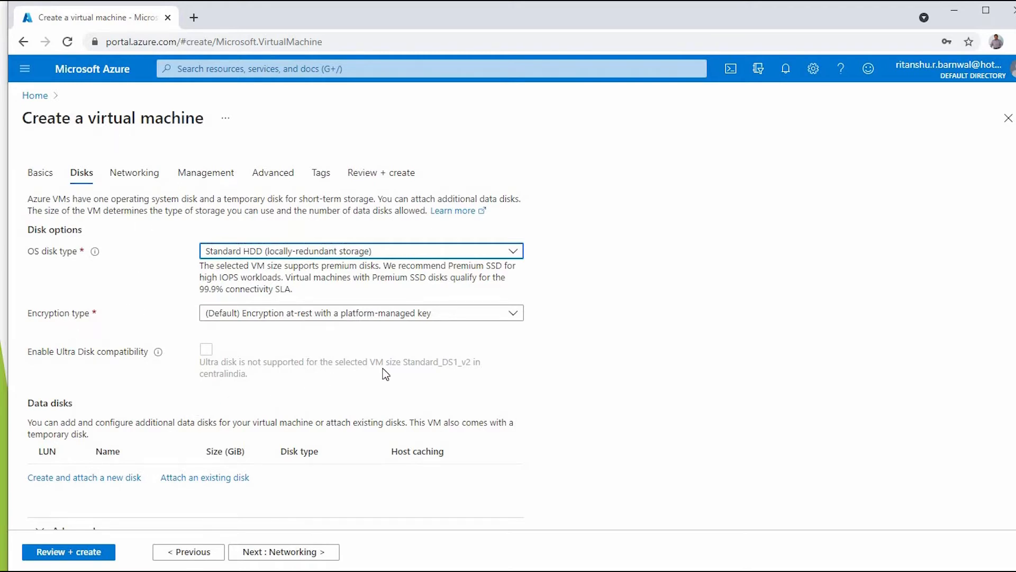
scroll(192, 403, "down", 1)
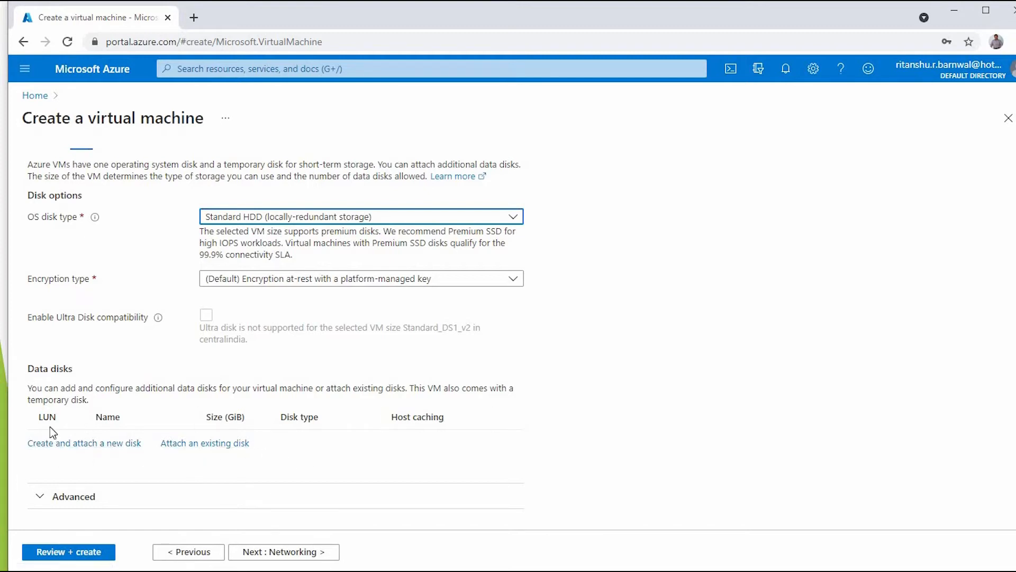
- Expand the advanced disk options, keep managed disks on, and go to Networking
left_click(35, 503)
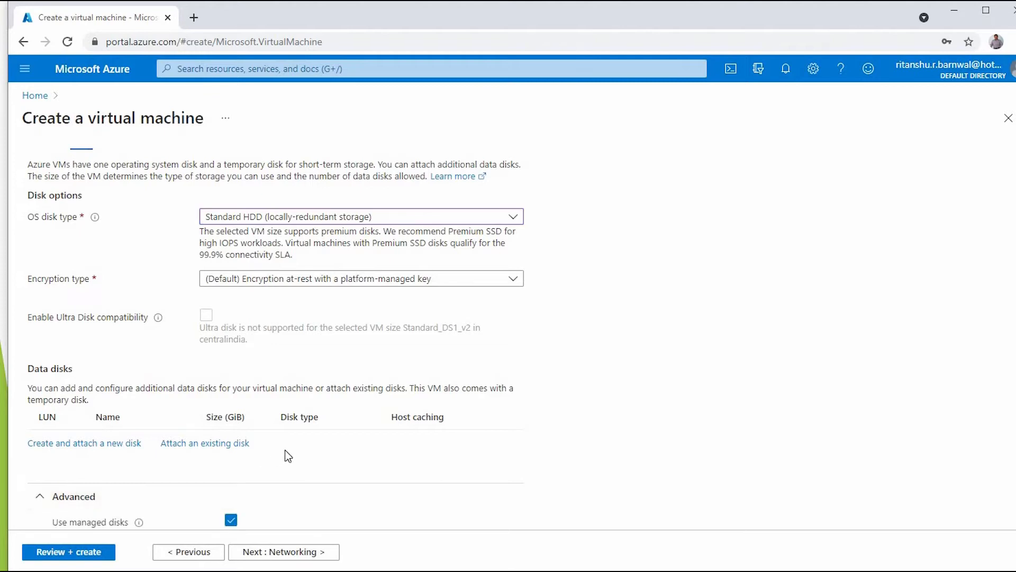
scroll(309, 450, "down", 2)
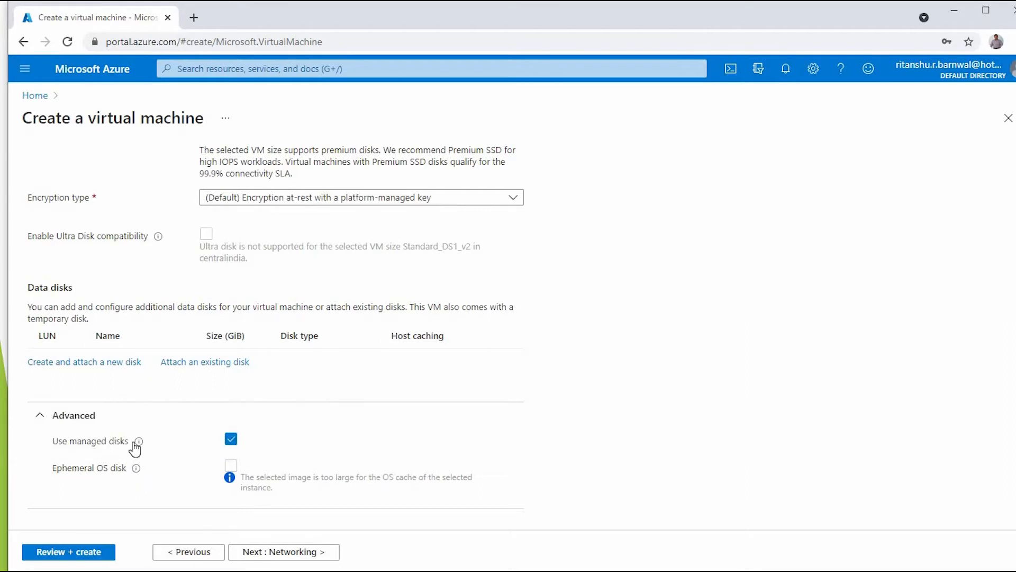
mouse_move(137, 442)
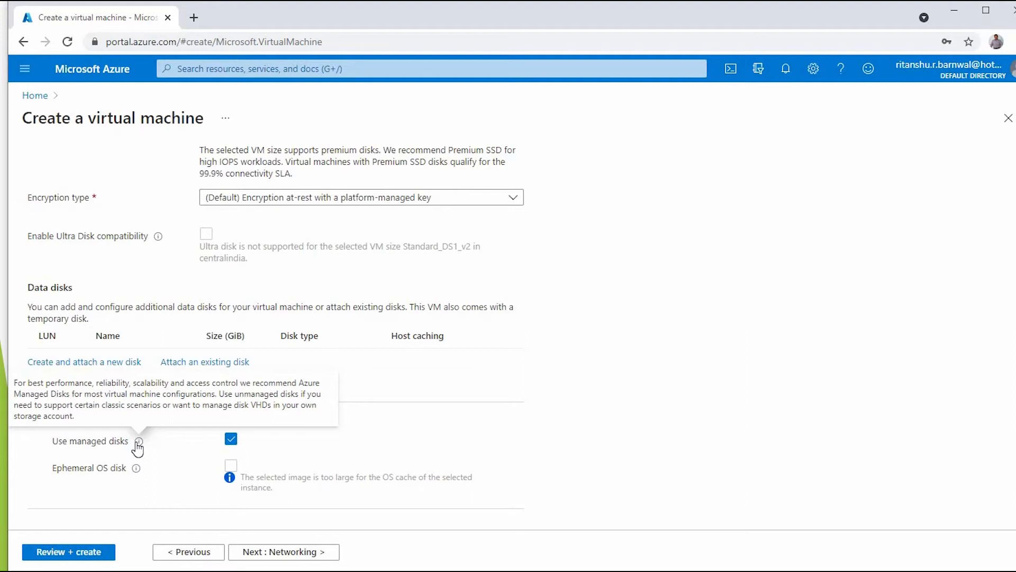
scroll(137, 318, "up", 5)
left_click(136, 179)
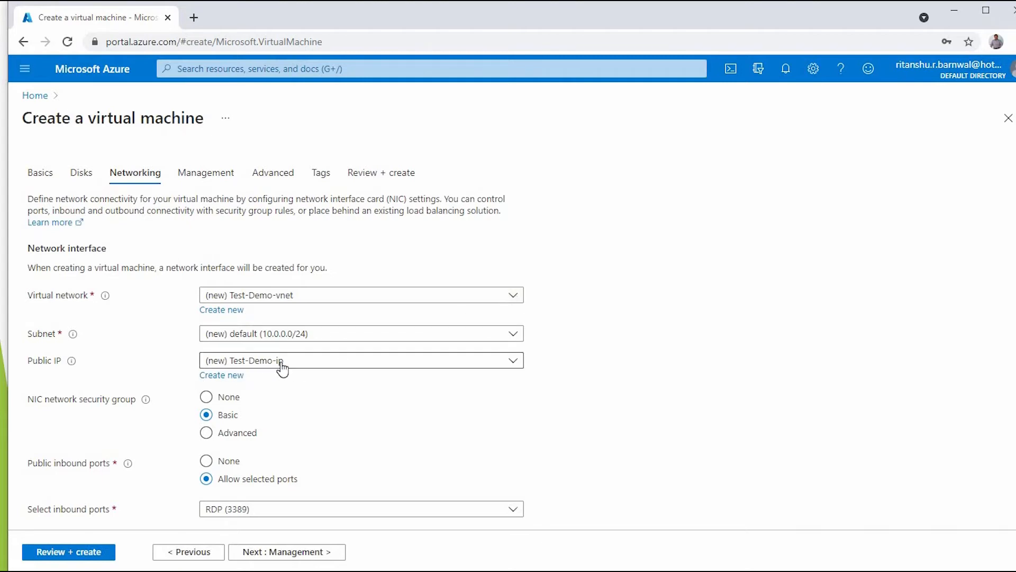
- Create a new Basic, dynamic public IP named Test-Demo-ip and review the networking page
left_click(228, 377)
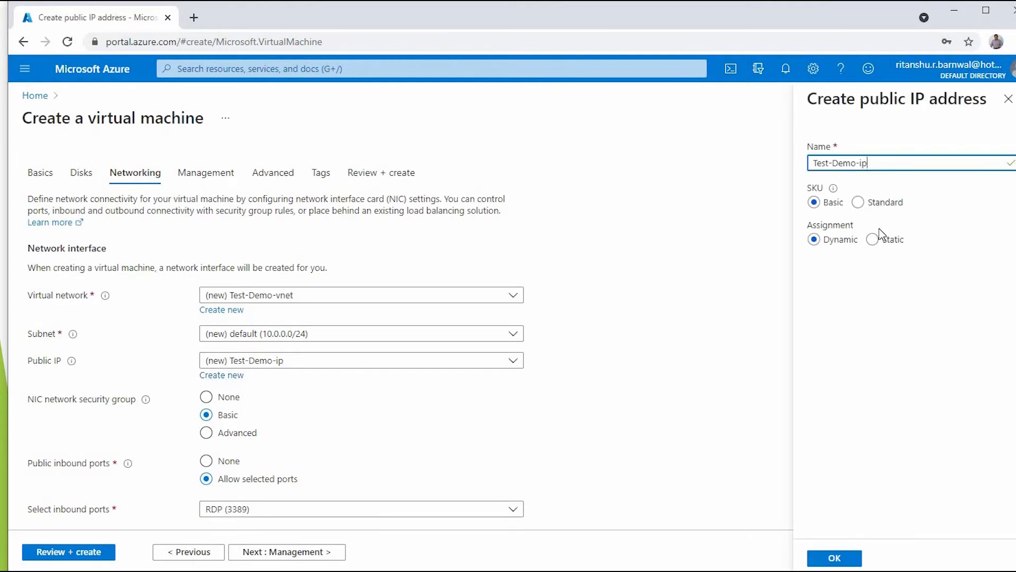
left_click(836, 558)
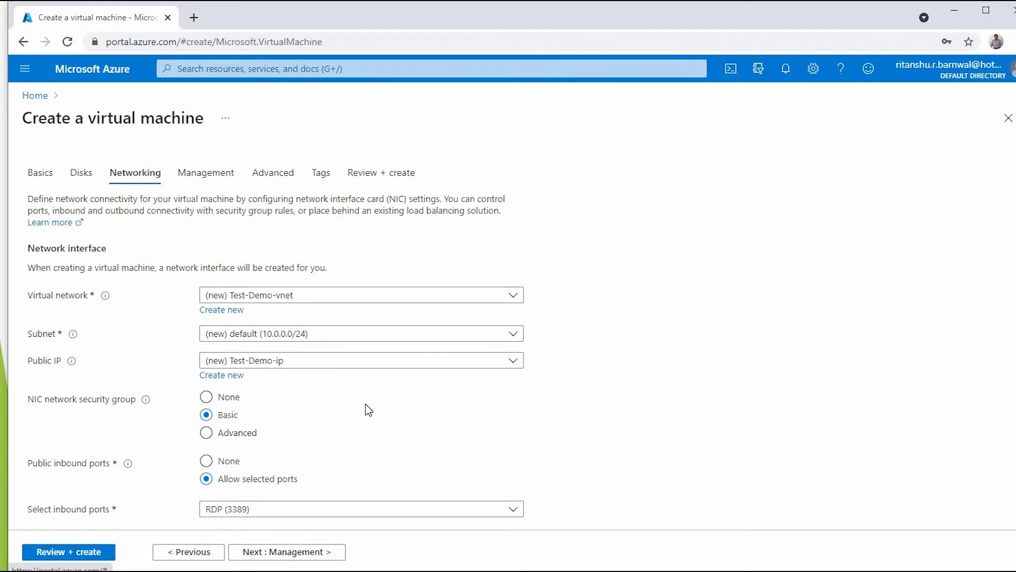
scroll(368, 411, "down", 1)
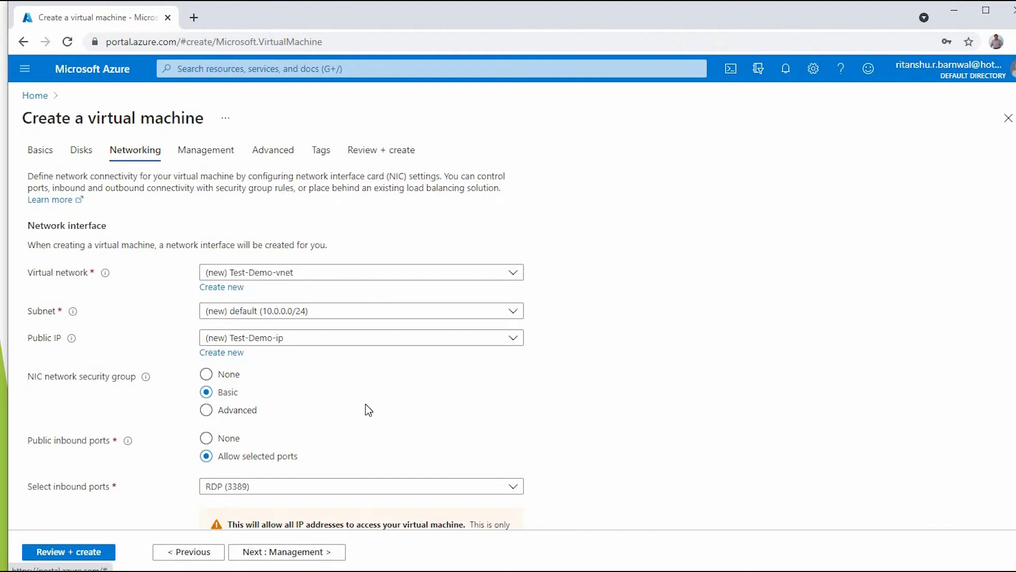
scroll(424, 444, "down", 3)
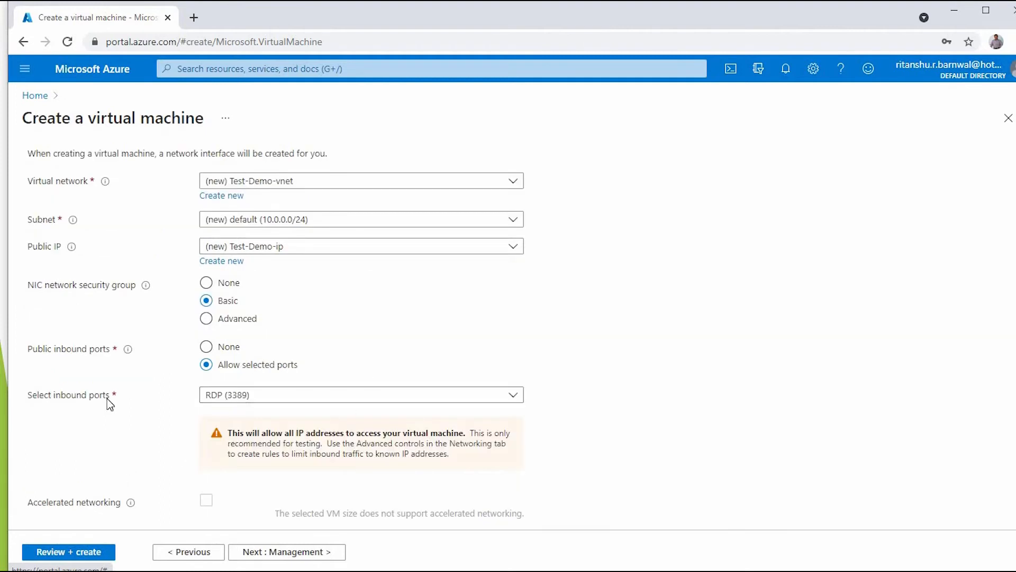
scroll(159, 466, "down", 2)
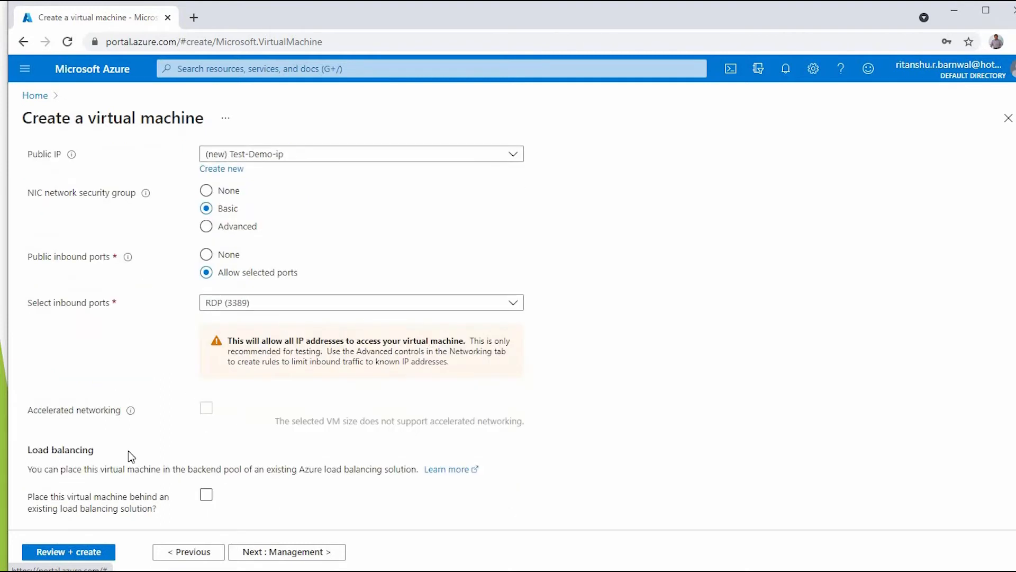
scroll(75, 449, "down", 2)
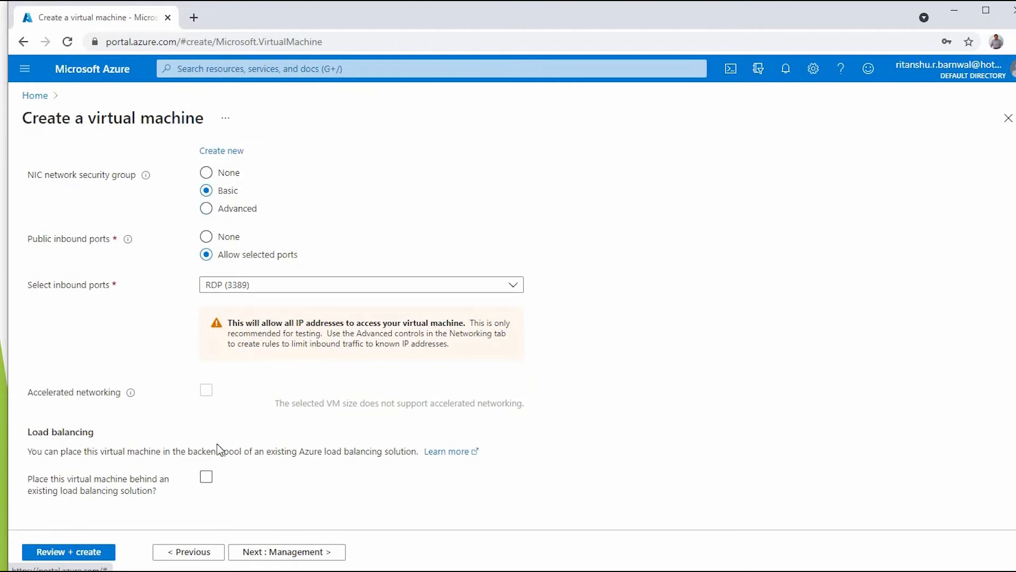
scroll(204, 279, "up", 1)
scroll(136, 186, "up", 6)
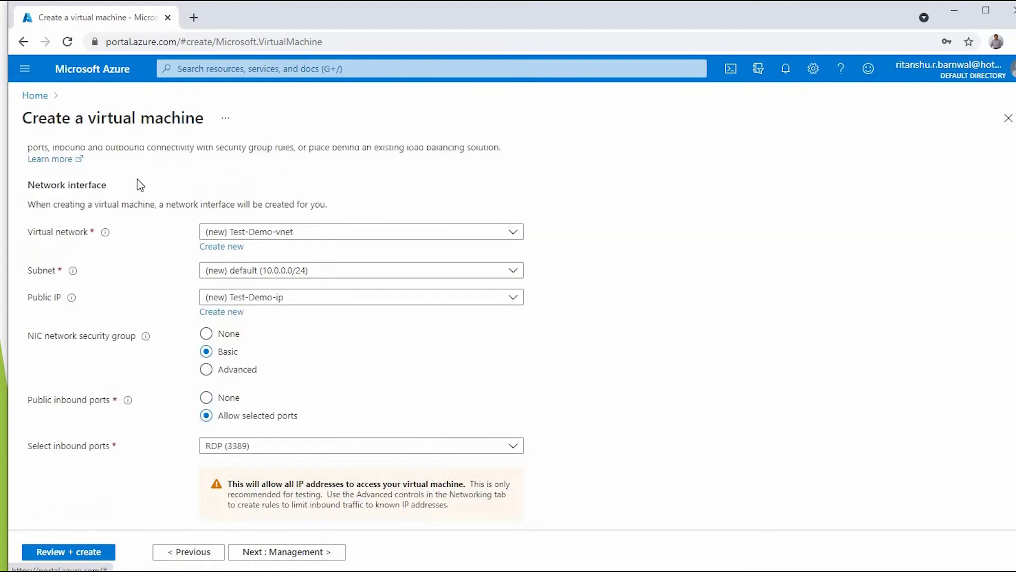
left_click(207, 172)
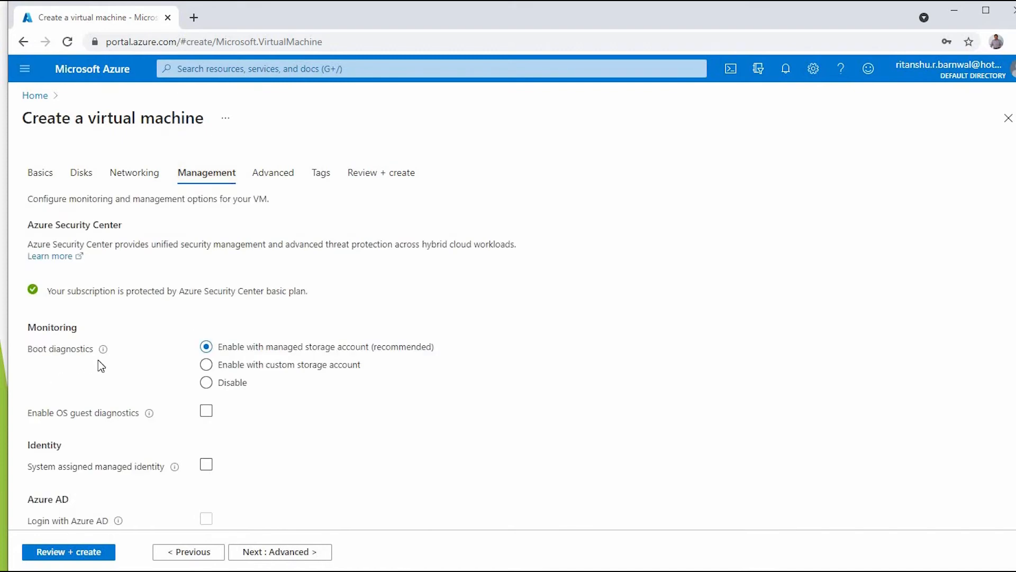
- Disable boot diagnostics and review the auto-shutdown, backup and Site Recovery sections
left_click(206, 383)
scroll(319, 431, "down", 1)
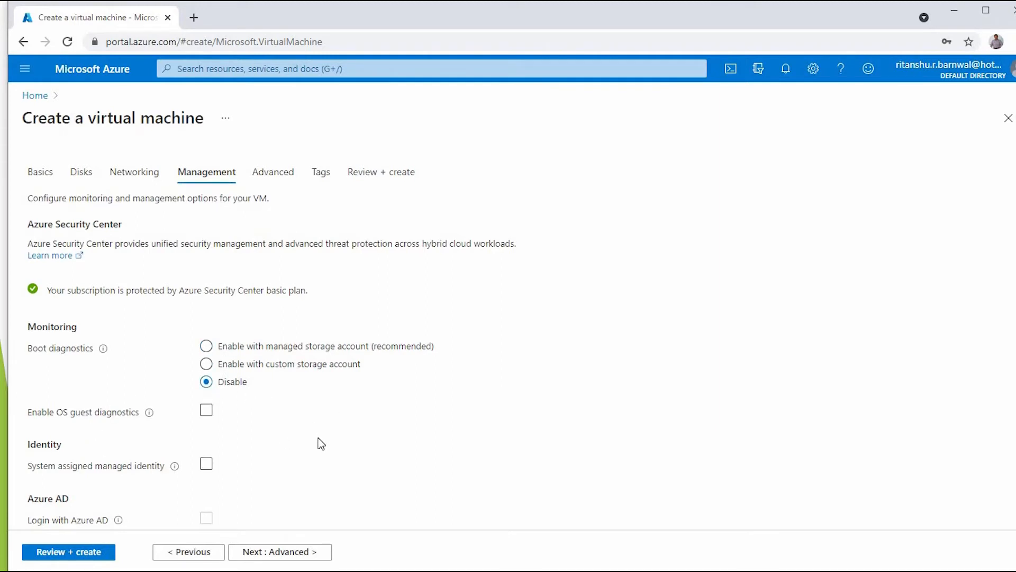
scroll(352, 431, "down", 1)
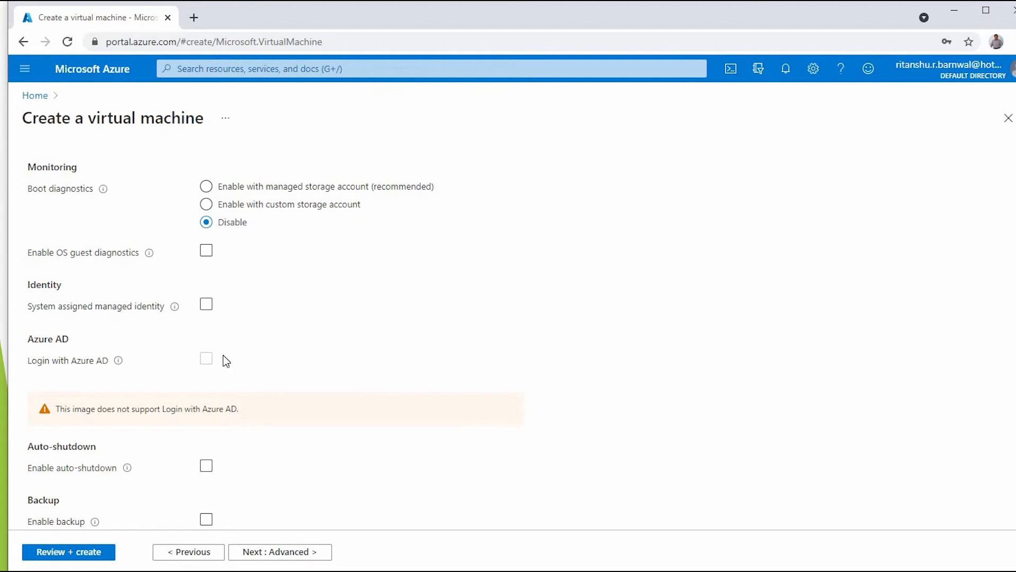
scroll(311, 453, "down", 2)
left_click(289, 386)
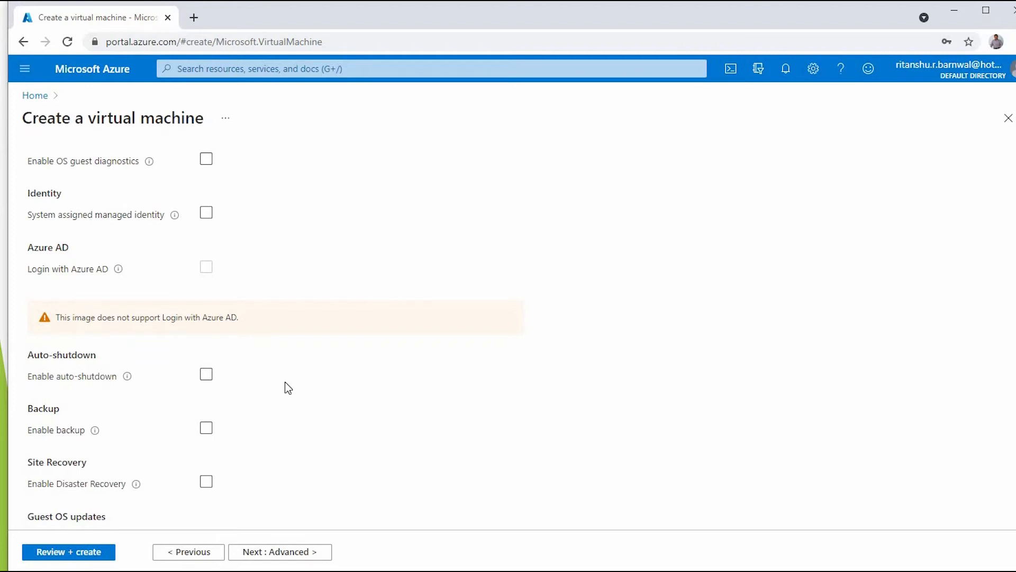
- Enable auto-shutdown with a shutdown time of 1:00:00 AM
left_click(207, 375)
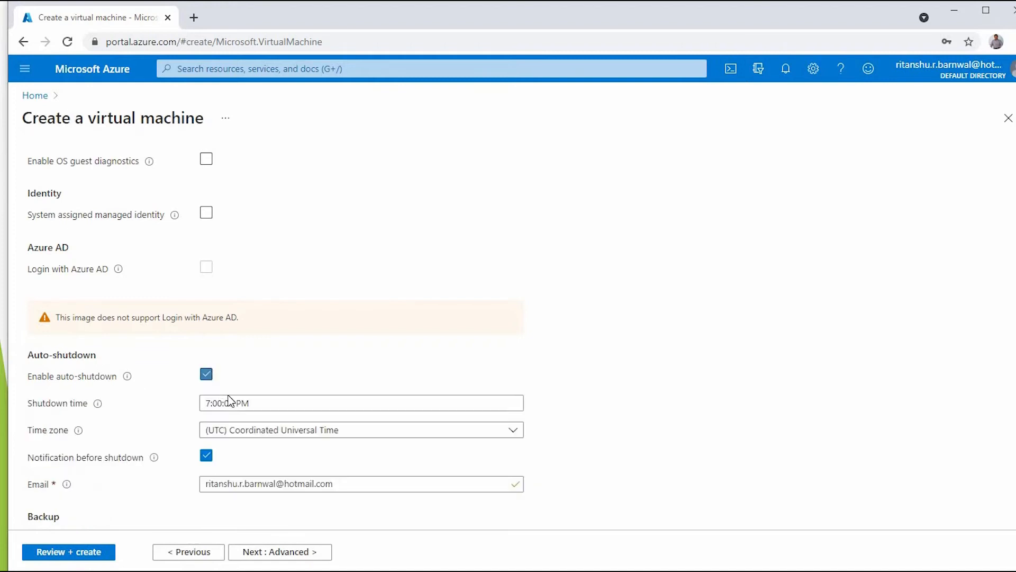
left_click_drag(246, 403, 211, 404)
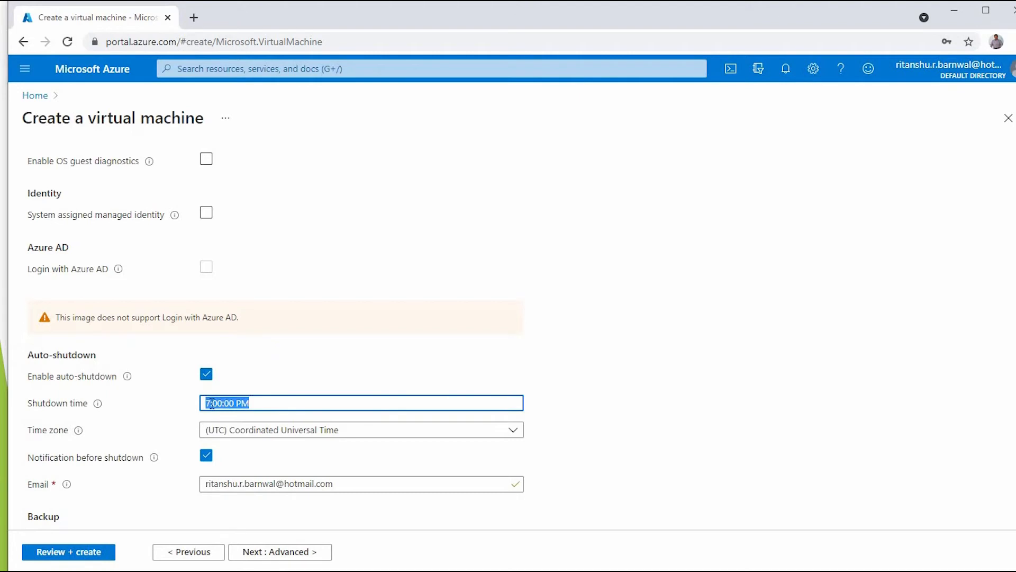
left_click(212, 404)
key("BackSpace")
type("1")
left_click(242, 404)
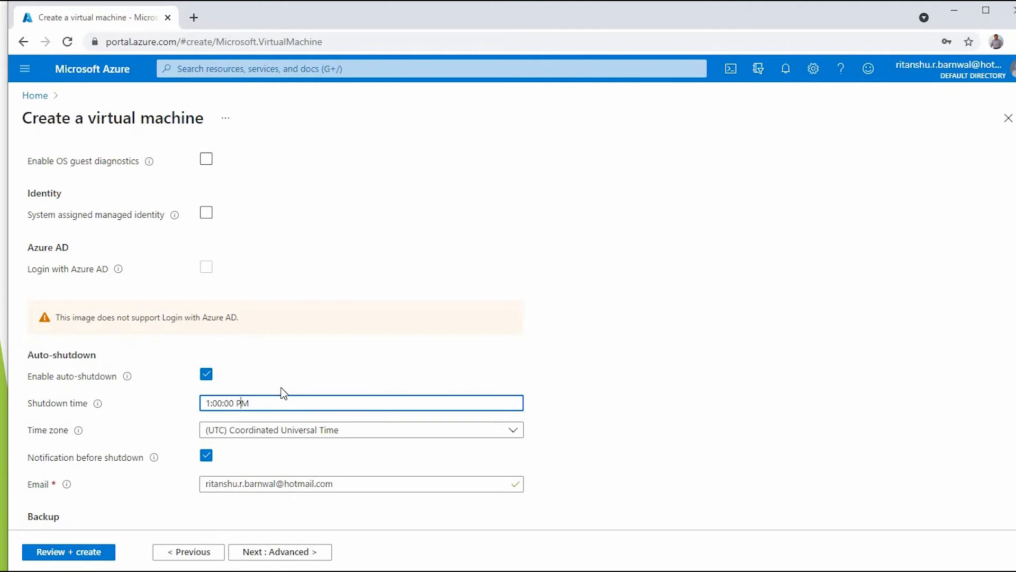
key("BackSpace")
type("A")
- Review the remaining Management settings and continue to the Advanced tab
scroll(151, 467, "down", 1)
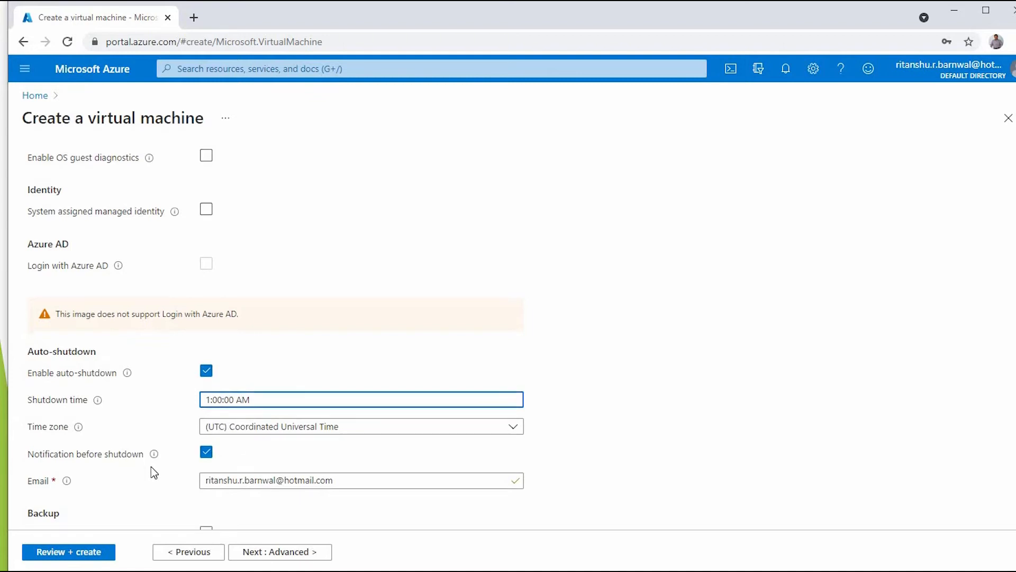
scroll(281, 468, "down", 1)
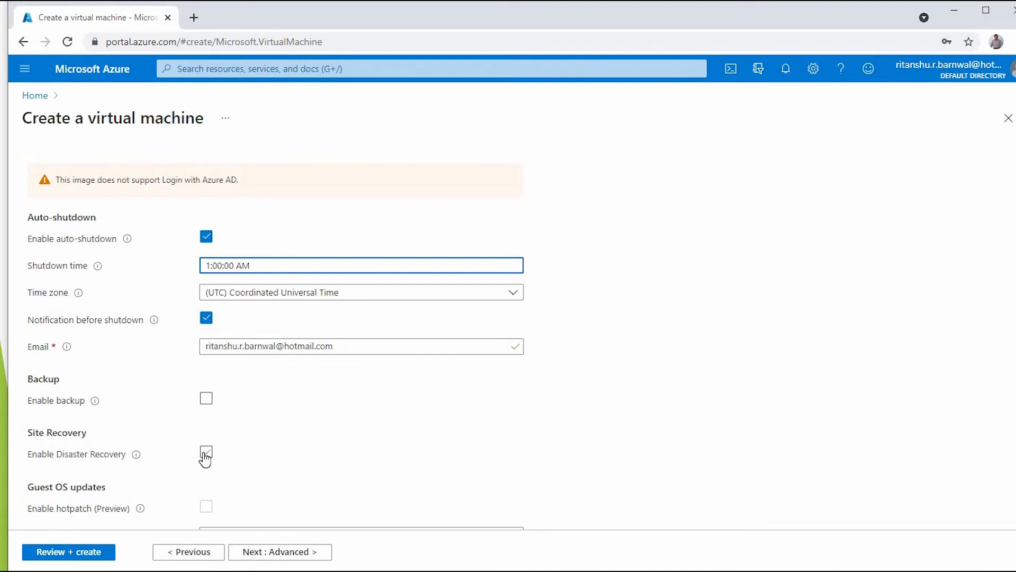
scroll(285, 402, "down", 2)
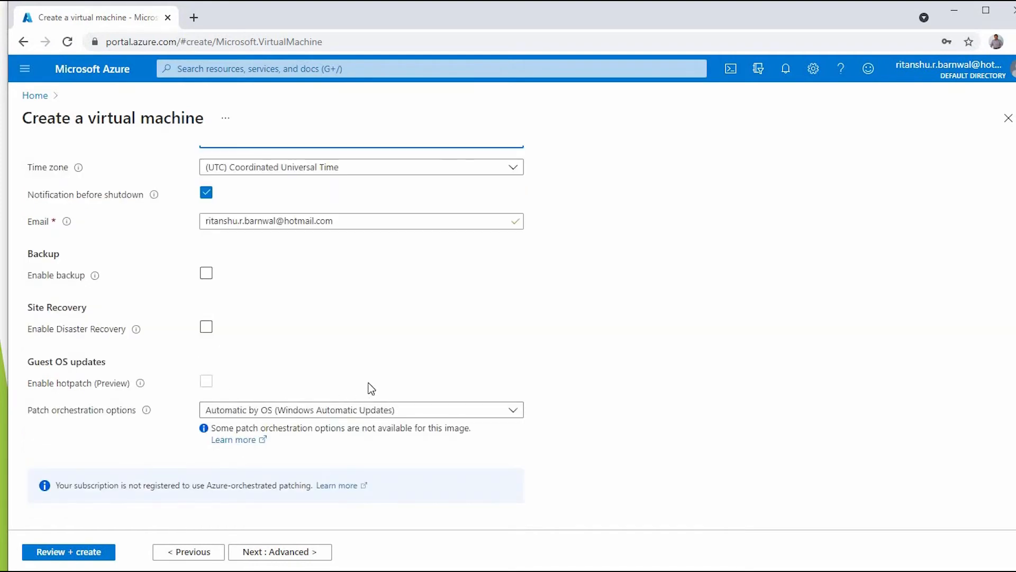
scroll(236, 370, "up", 6)
scroll(241, 372, "up", 3)
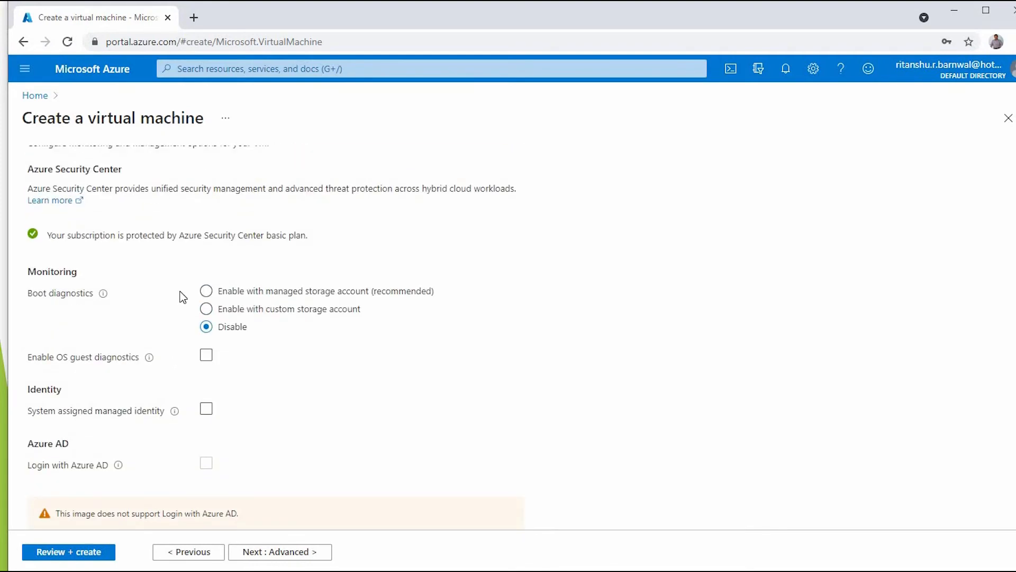
left_click(285, 182)
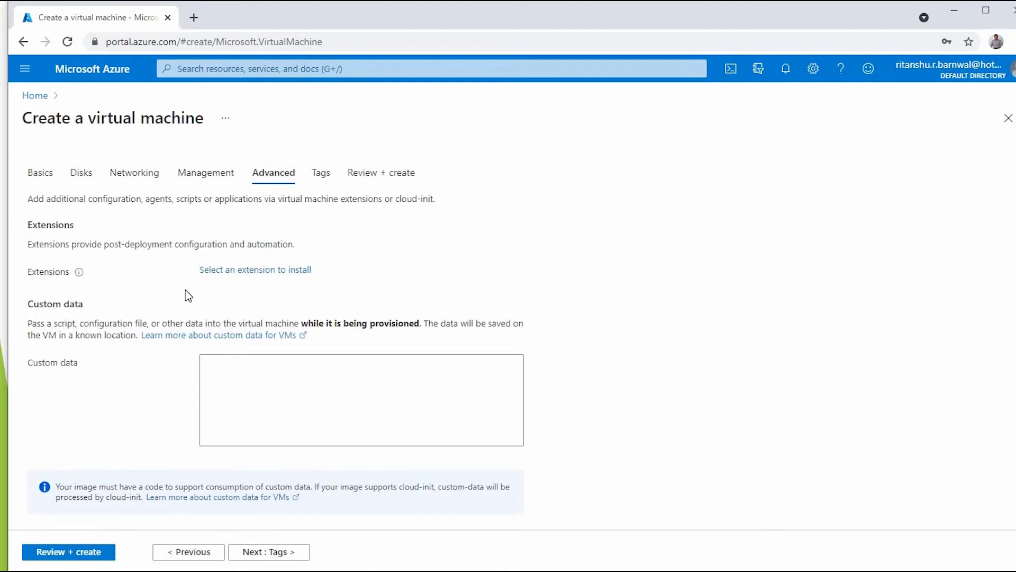
mouse_move(77, 274)
scroll(117, 410, "down", 4)
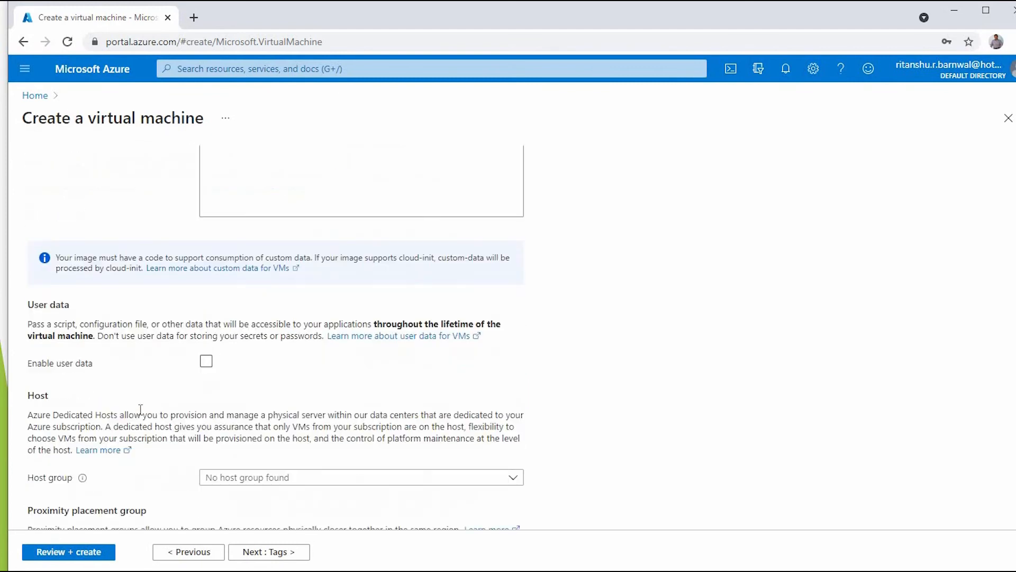
scroll(141, 411, "down", 2)
scroll(142, 406, "down", 2)
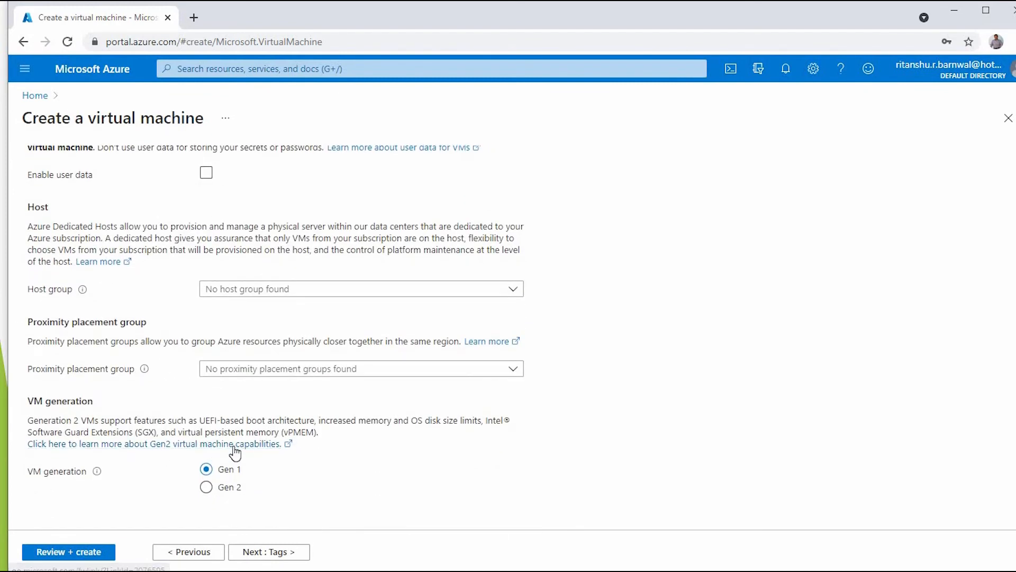
mouse_move(97, 471)
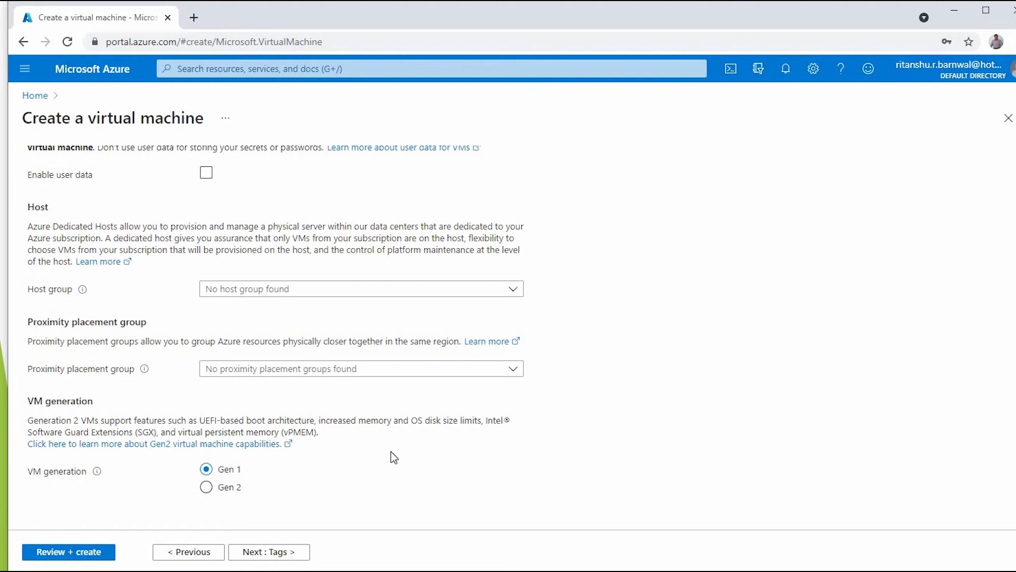
scroll(386, 453, "up", 10)
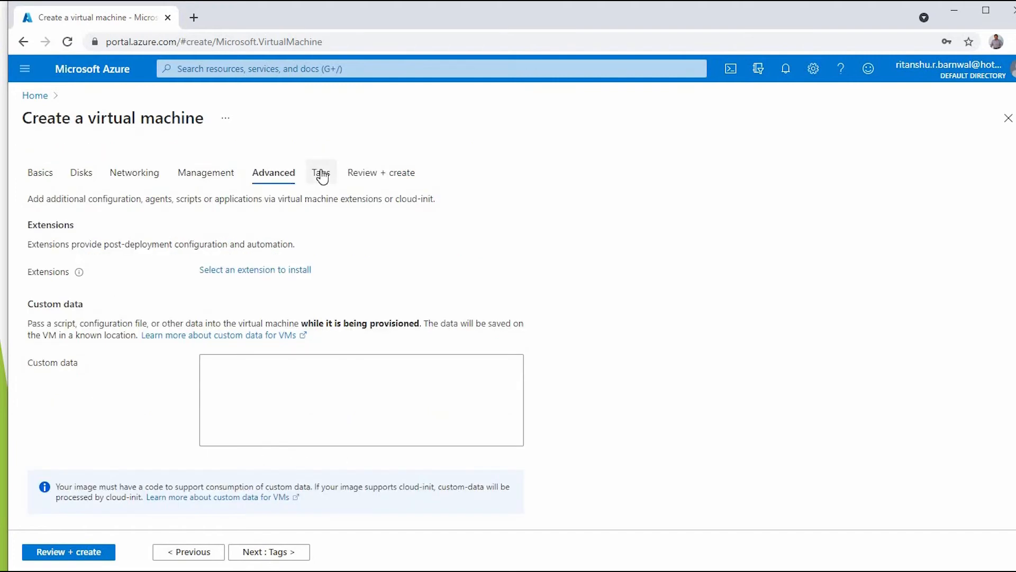
- Add a TestDemo tag with value 'Test Demo' and continue to Review + create
left_click(321, 173)
left_click(77, 280)
type("Te")
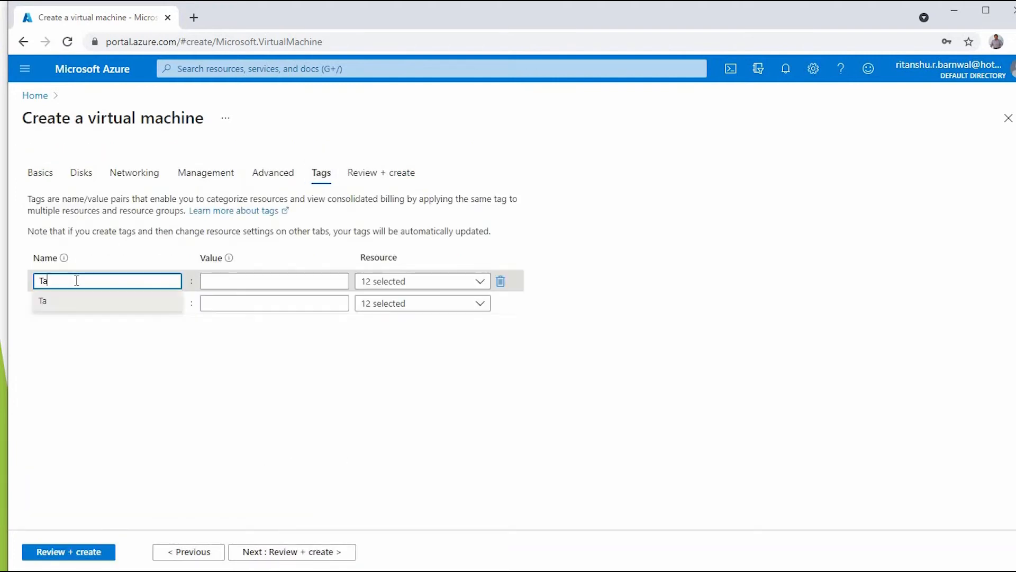
key("BackSpace")
key("BackSpace")
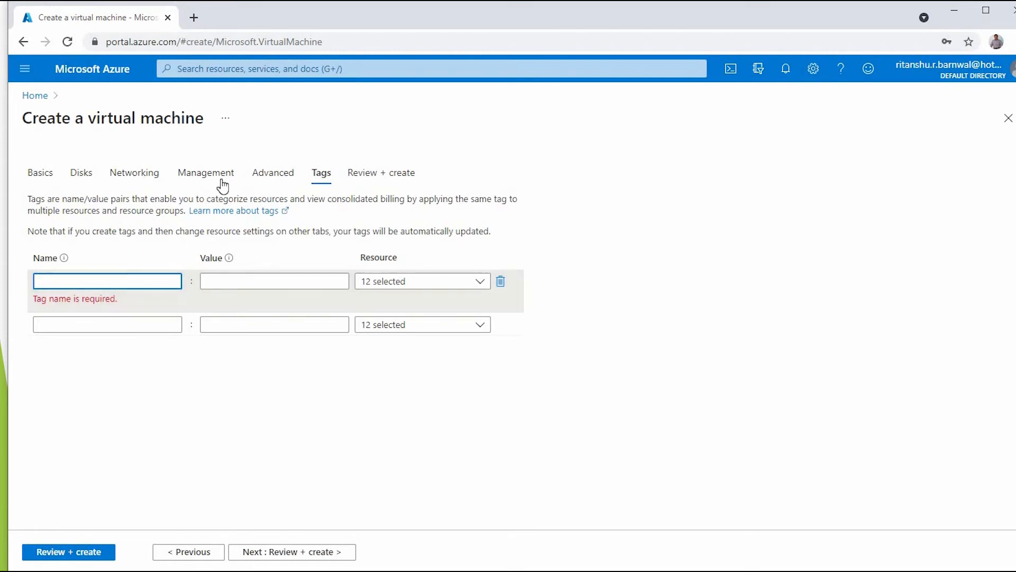
type("Test")
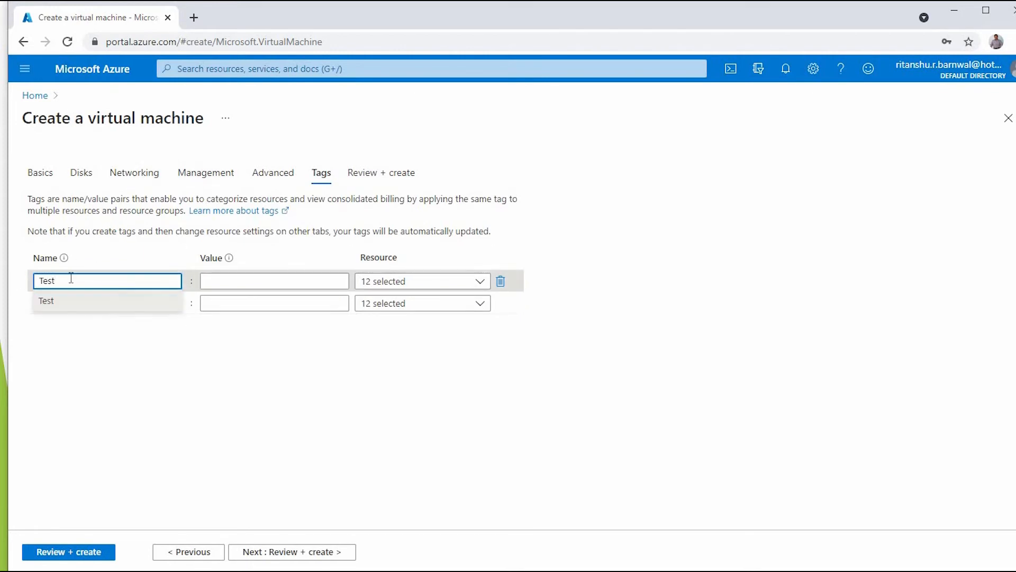
type("Demo")
left_click(223, 285)
type("T")
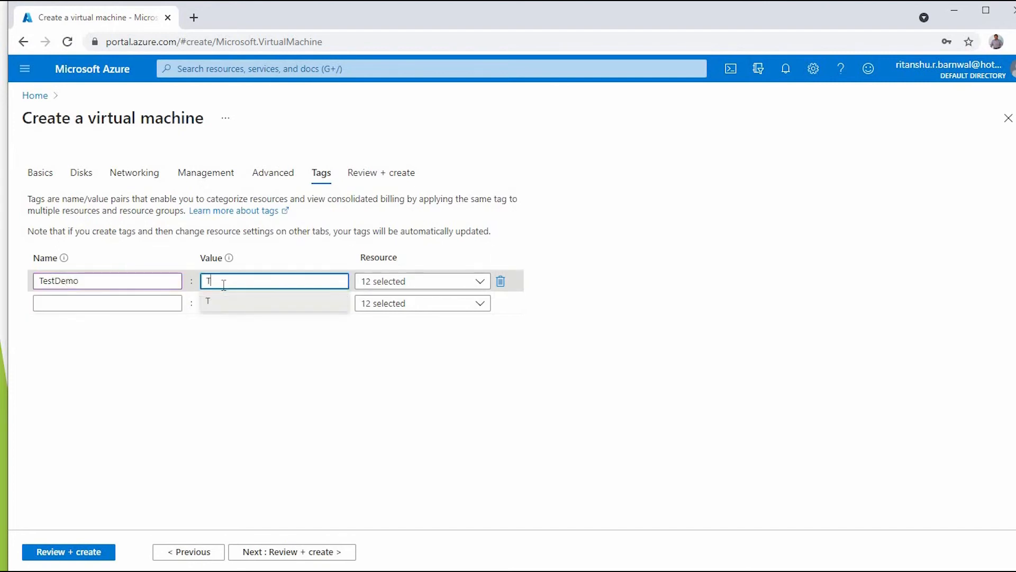
type("est Demo")
left_click(376, 402)
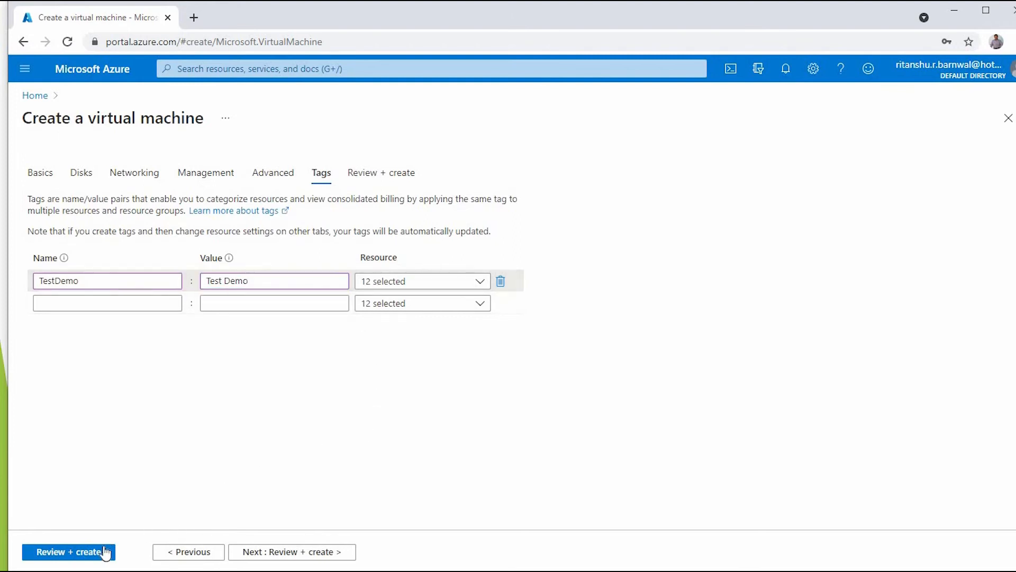
left_click(288, 554)
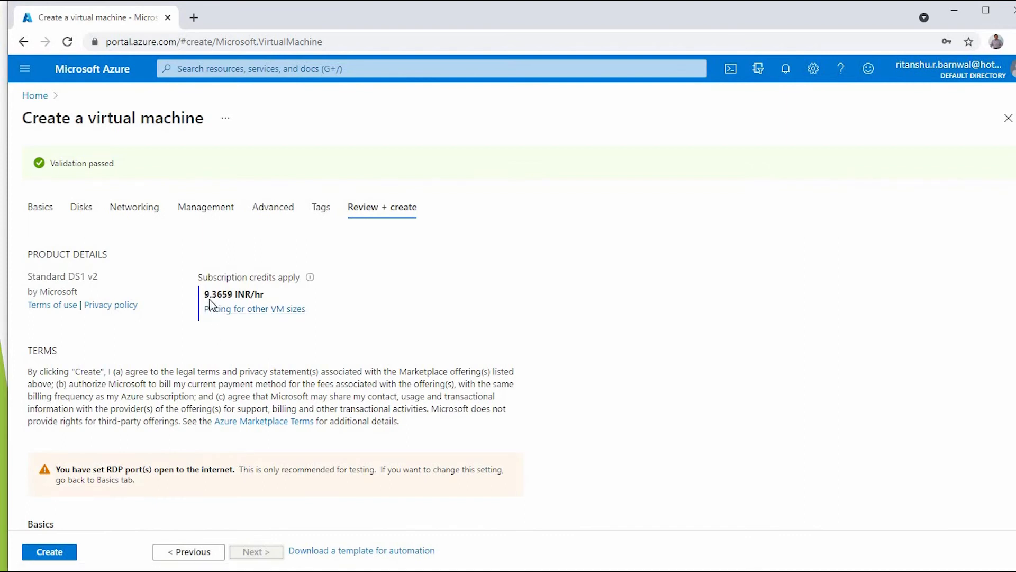
- Look over the validated summary and create the Test-Demo virtual machine
scroll(635, 385, "down", 5)
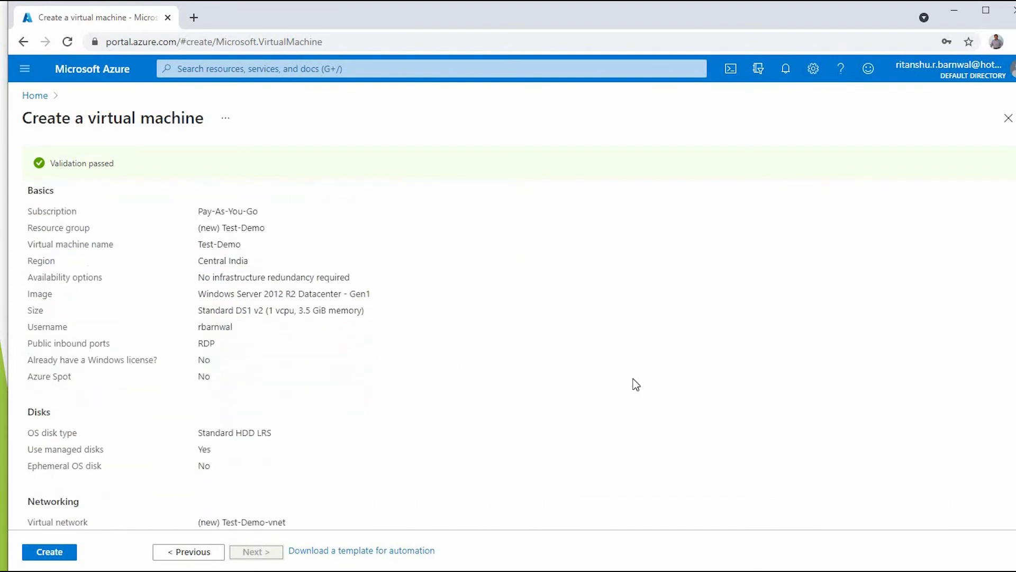
scroll(635, 384, "down", 3)
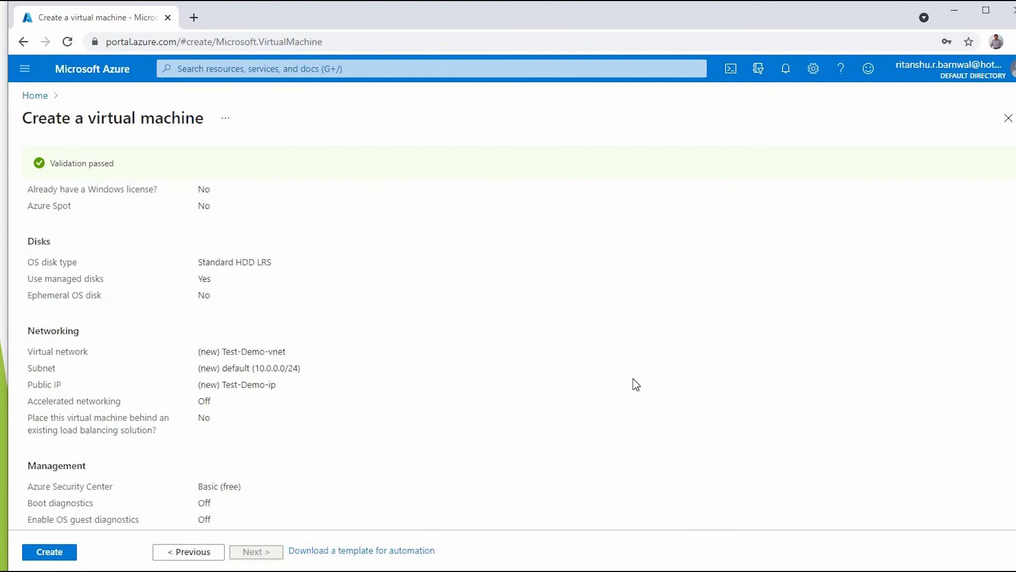
scroll(635, 385, "down", 6)
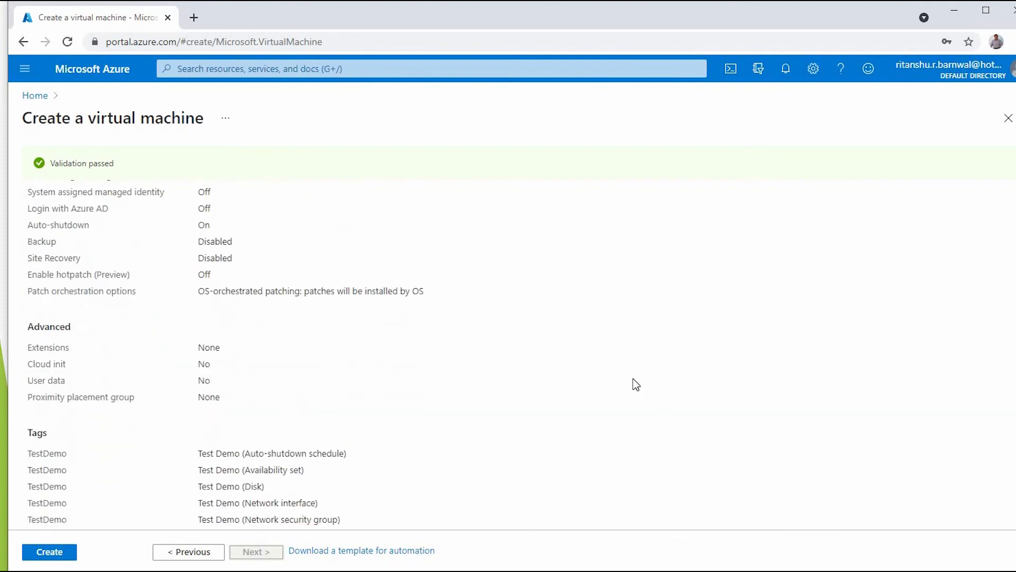
scroll(636, 385, "down", 3)
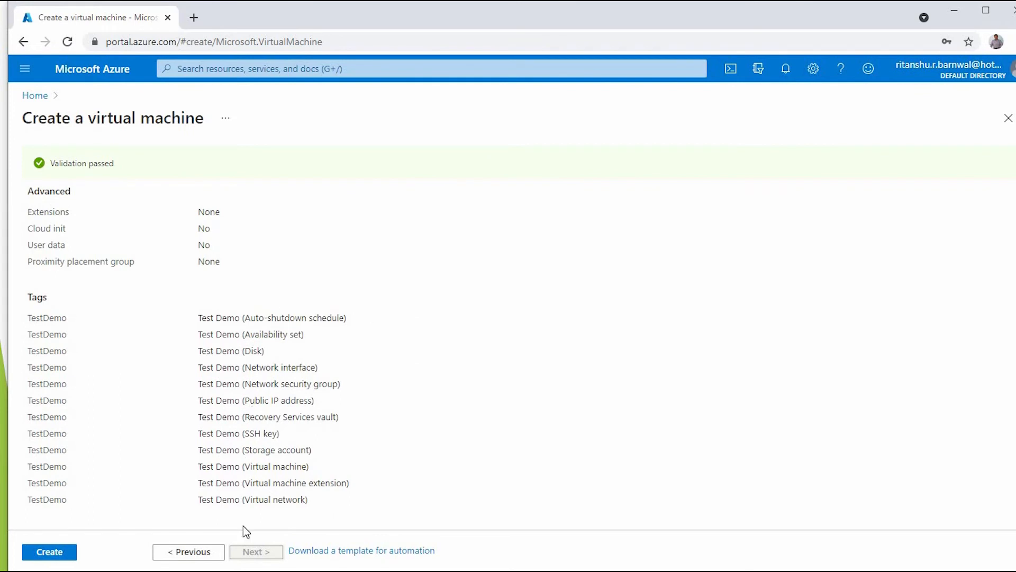
left_click(49, 552)
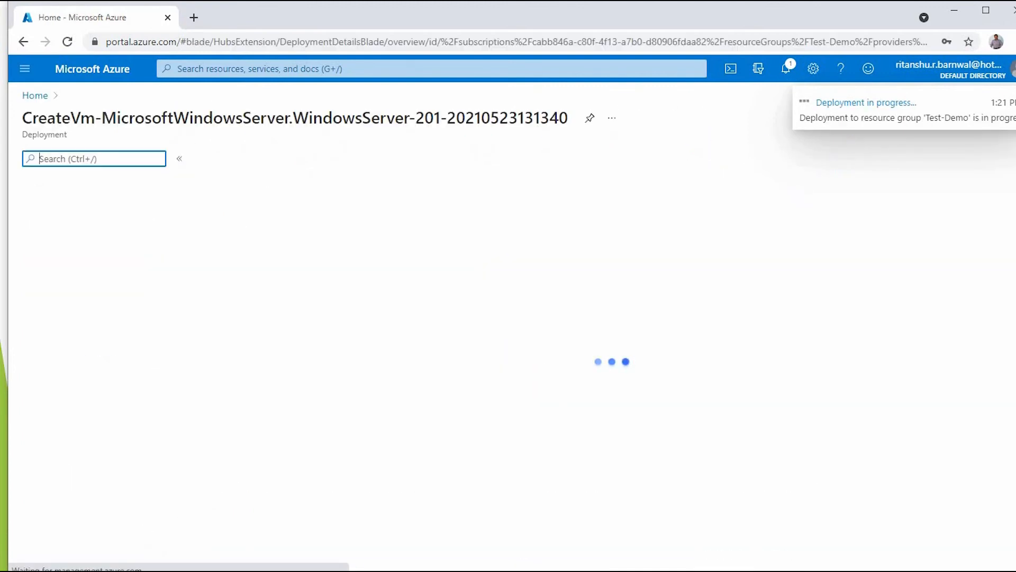
- Show the PowerPoint slide on VM components, then return to the completed Azure deployment page
mouse_move(53, 571)
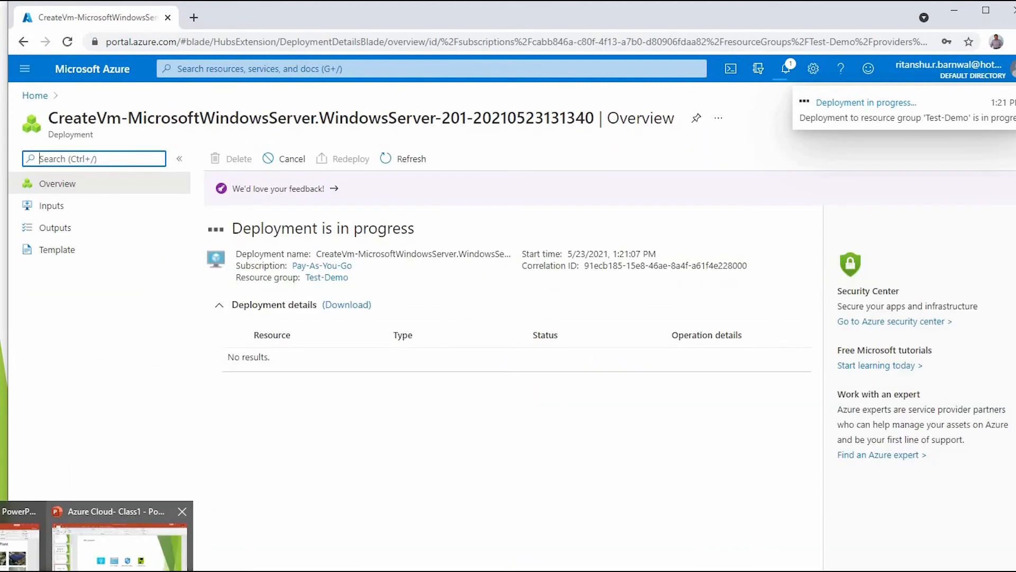
left_click(119, 548)
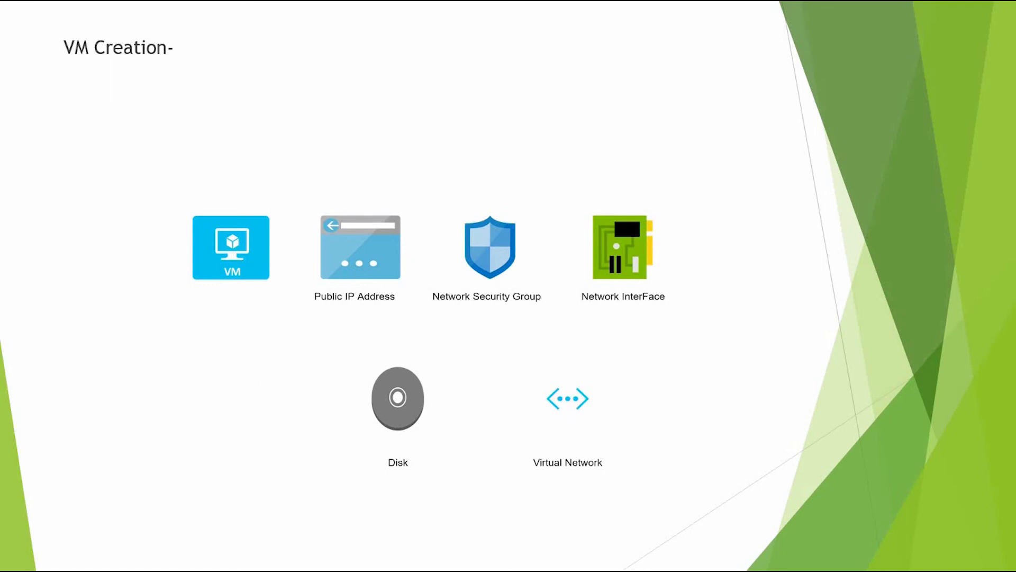
mouse_move(47, 570)
key("alt+Tab")
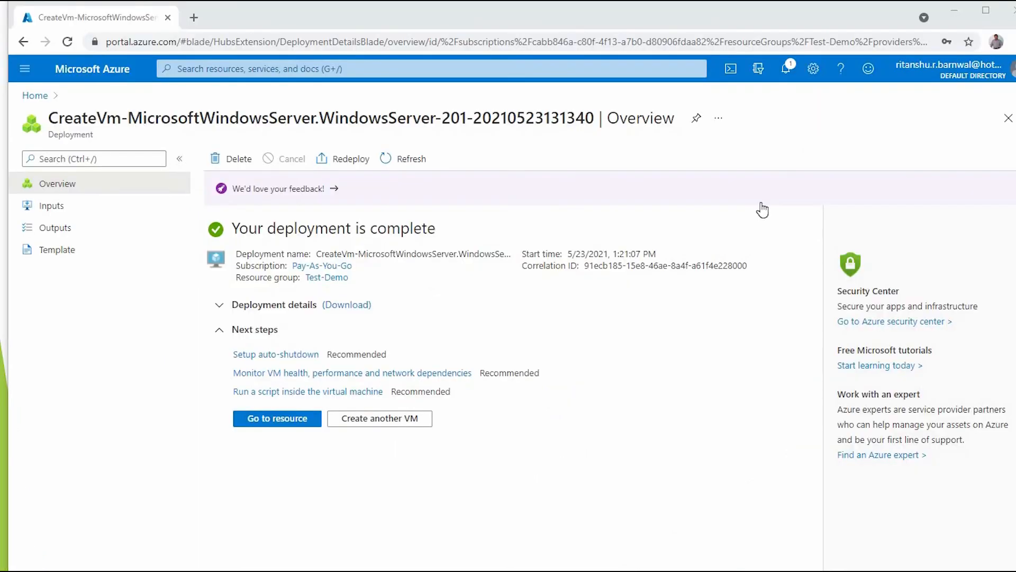
- From the Deployment succeeded notification, go to the Test-Demo VM resource
left_click(790, 74)
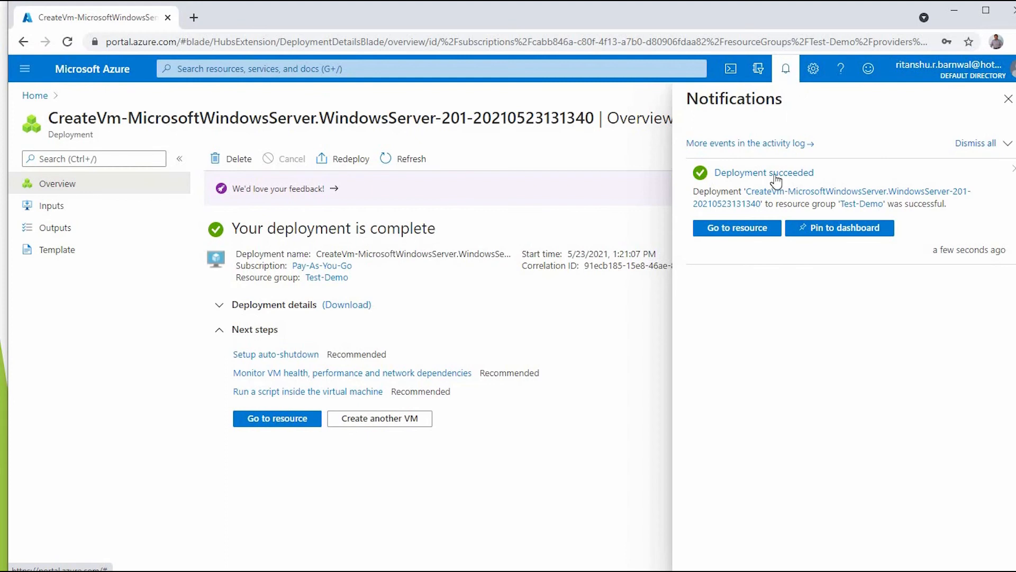
left_click(735, 232)
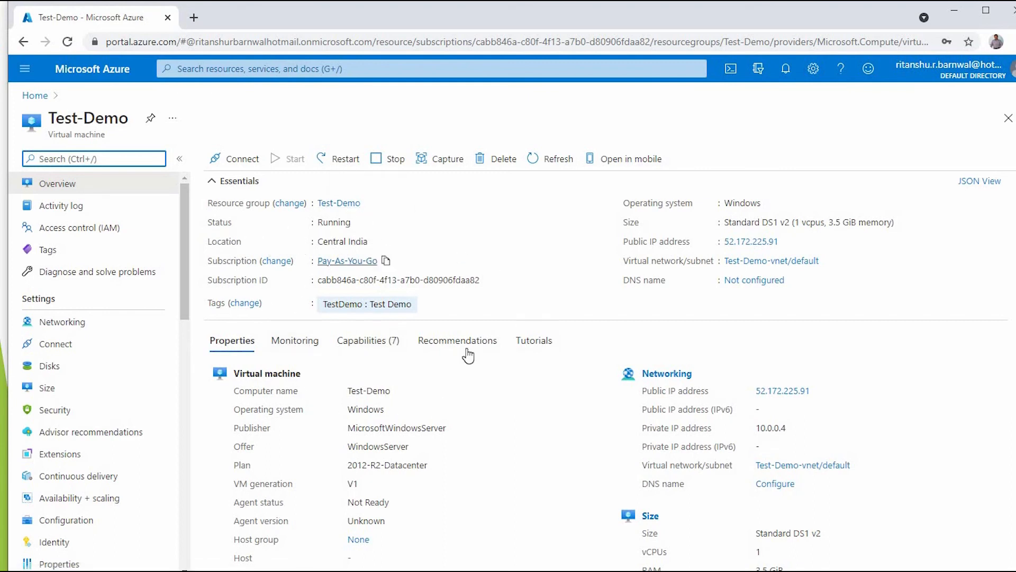
scroll(488, 446, "down", 1)
scroll(488, 446, "down", 3)
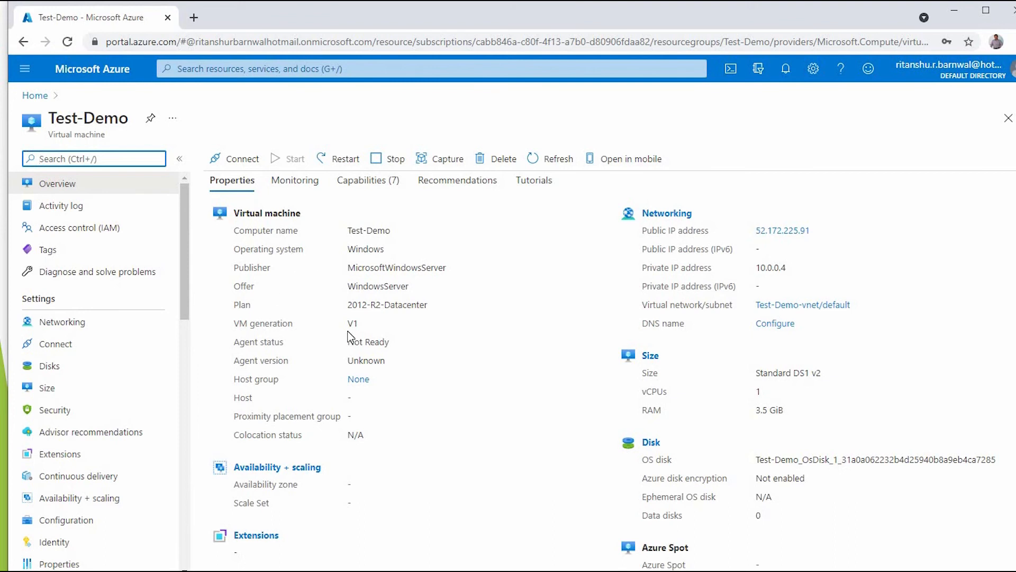
double_click(242, 304)
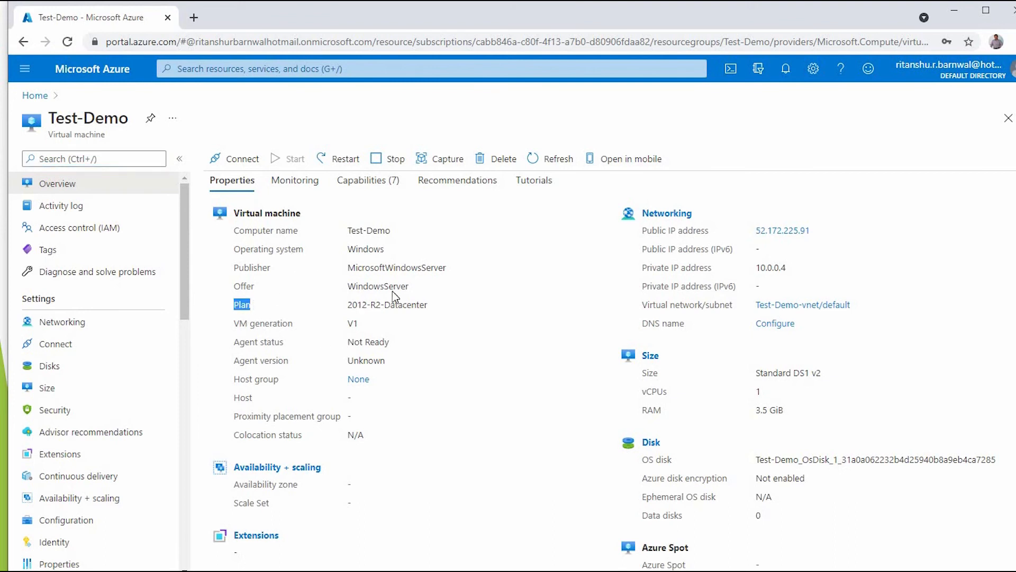
scroll(389, 439, "down", 1)
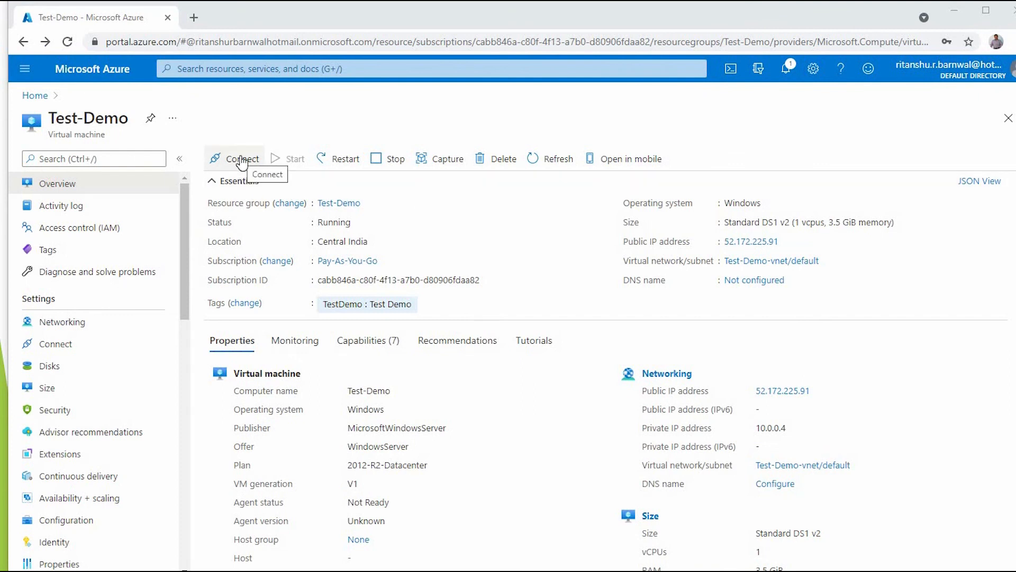
- Download the Test-Demo RDP file and open the Test your connection page
left_click(242, 159)
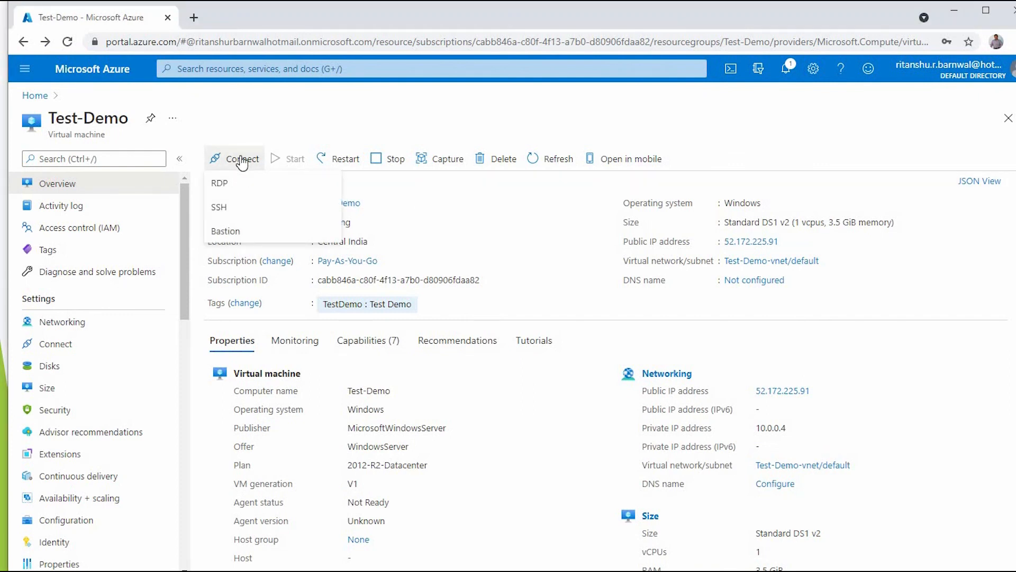
left_click(228, 185)
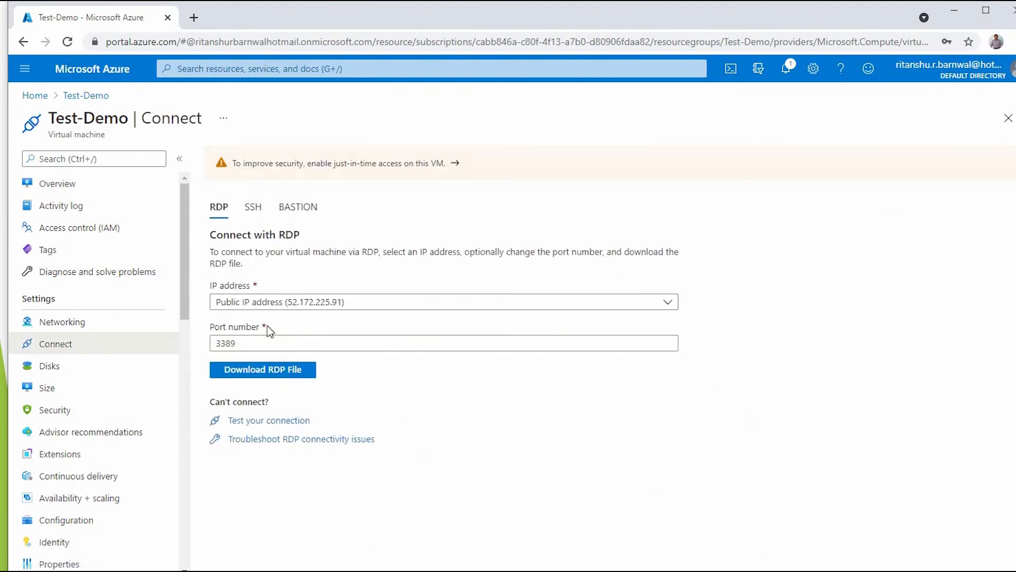
left_click(277, 373)
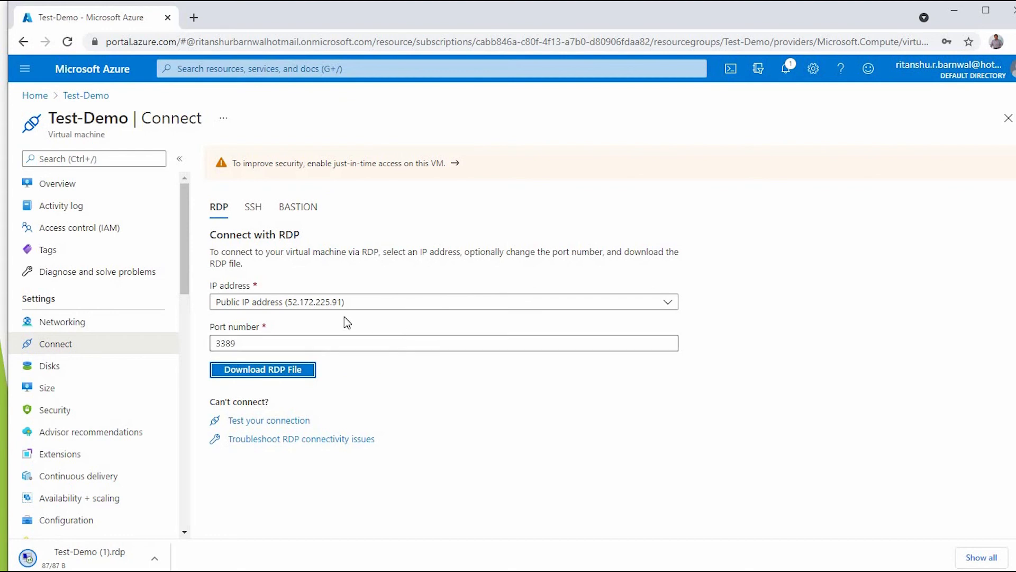
left_click(274, 422)
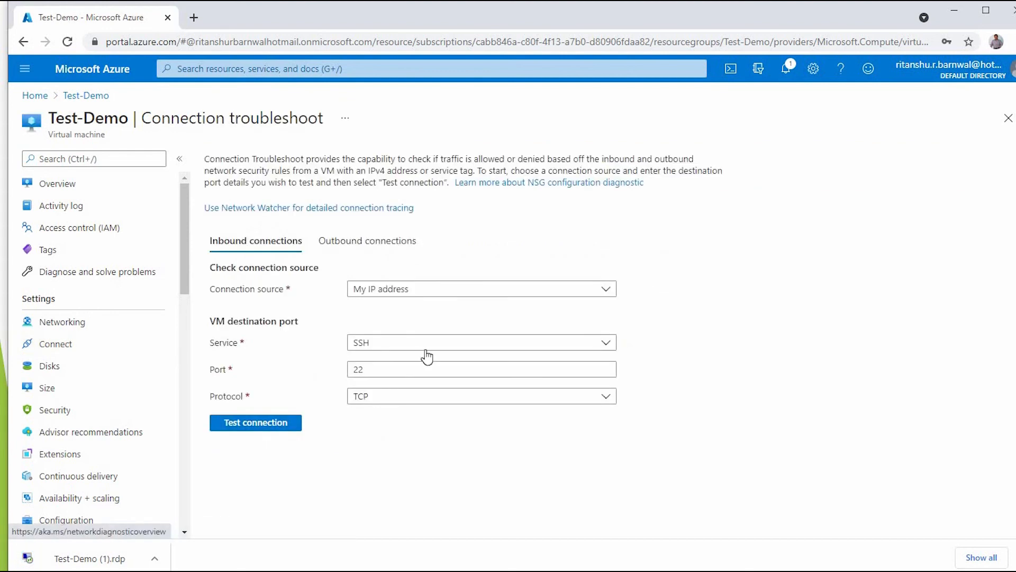
- Test inbound connectivity from My IP address to the VM over RDP port 3389
left_click(446, 345)
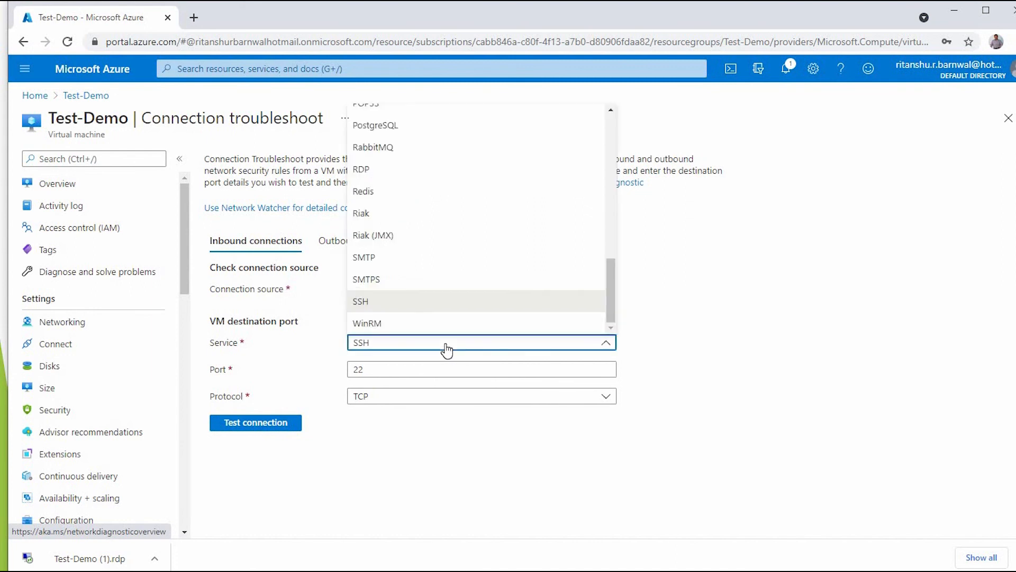
left_click(401, 170)
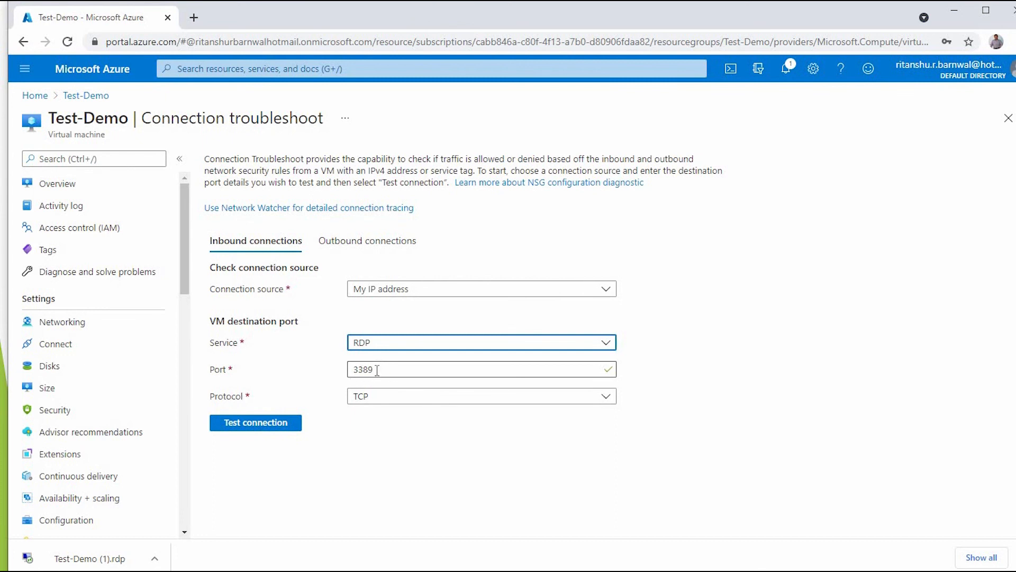
left_click(257, 424)
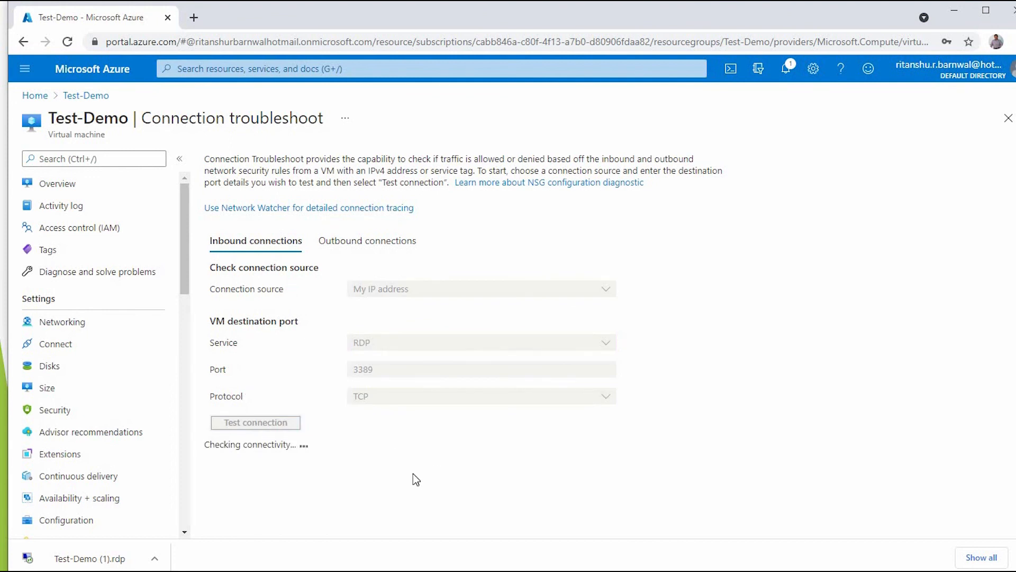
- Open Test-Demo (1).rdp and sign in to 52.172.225.91 with the account password, accepting the certificate
left_click(90, 559)
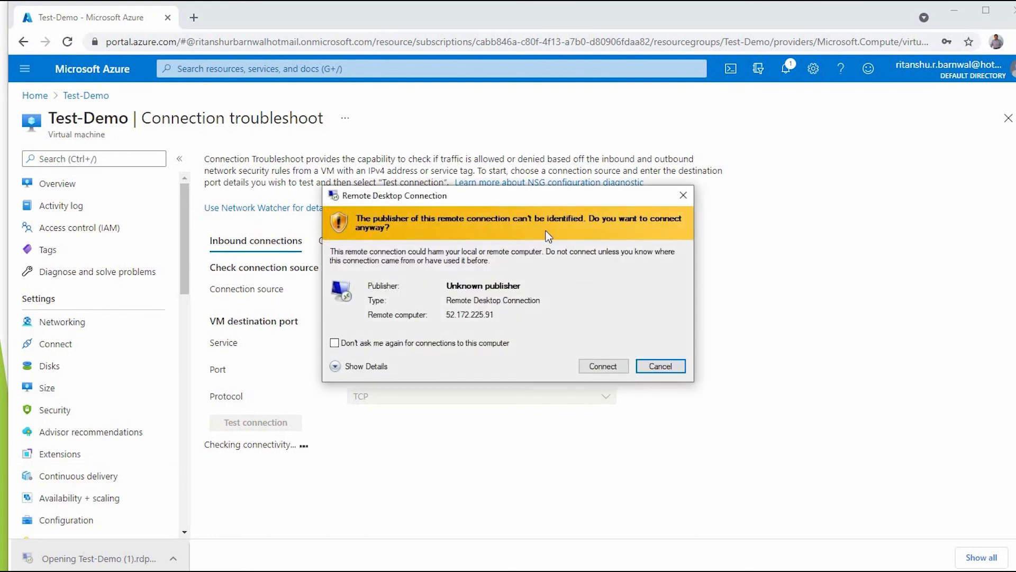
left_click_drag(544, 195, 528, 107)
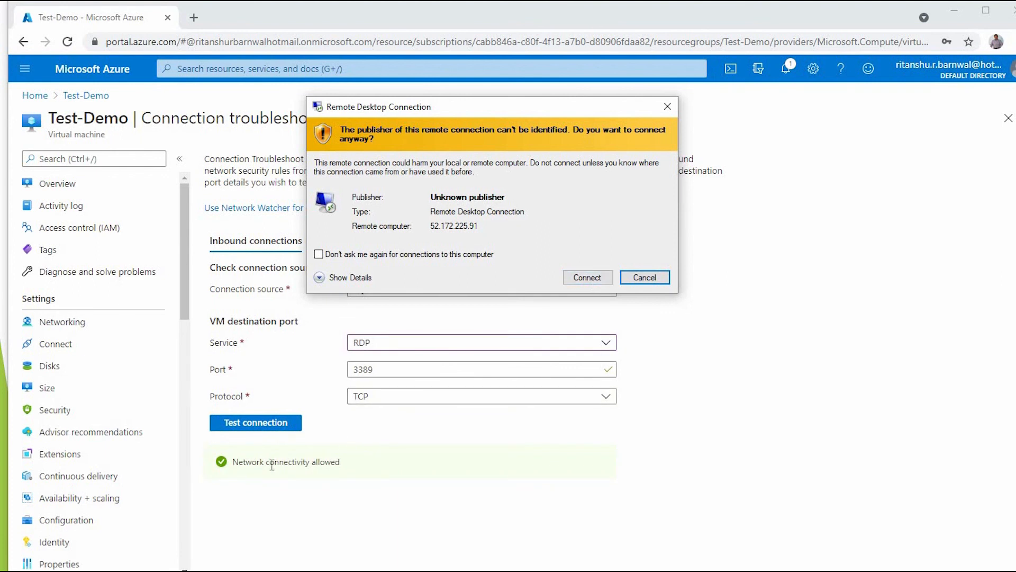
left_click(588, 278)
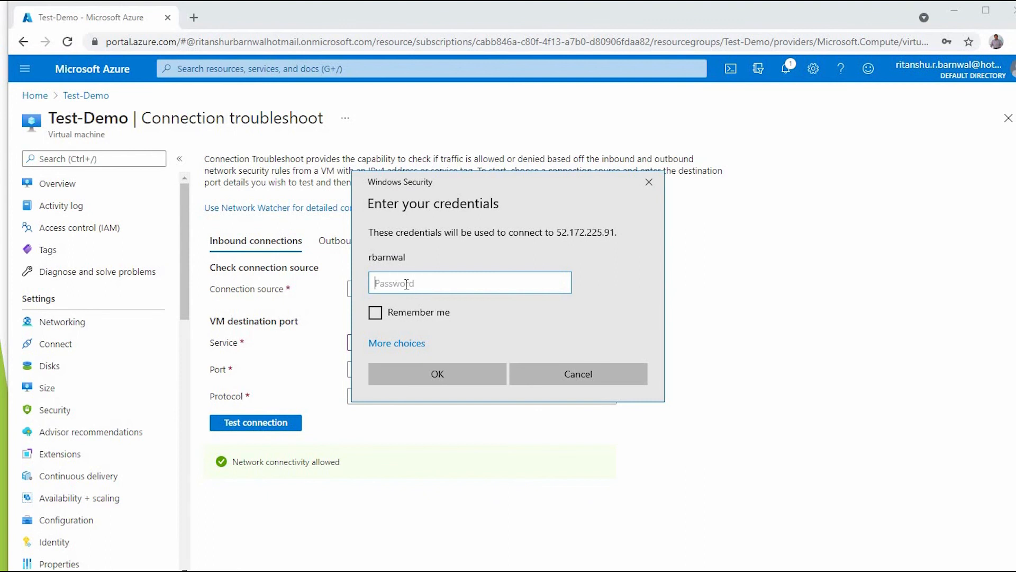
type("************")
key("Return")
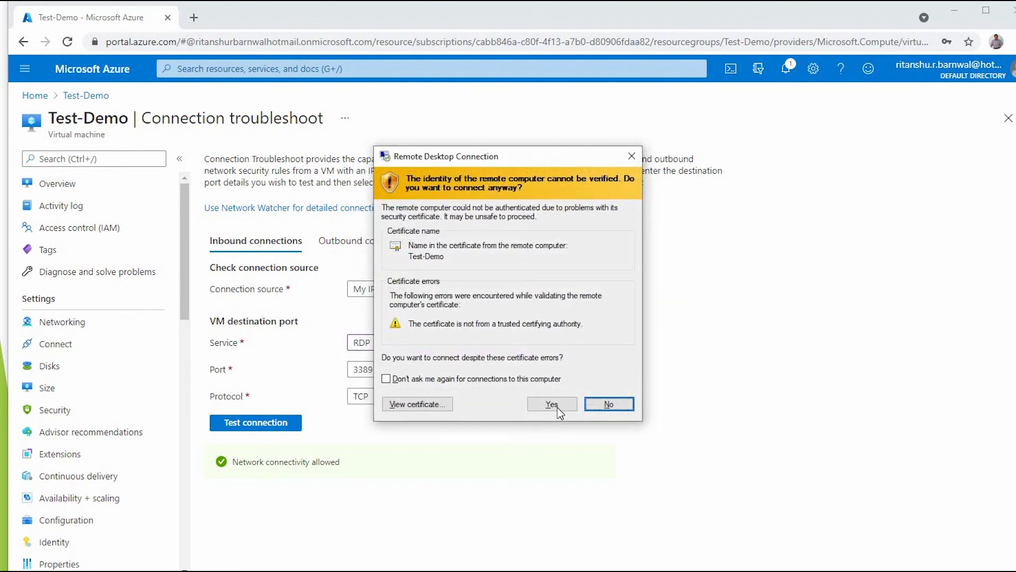
left_click(556, 402)
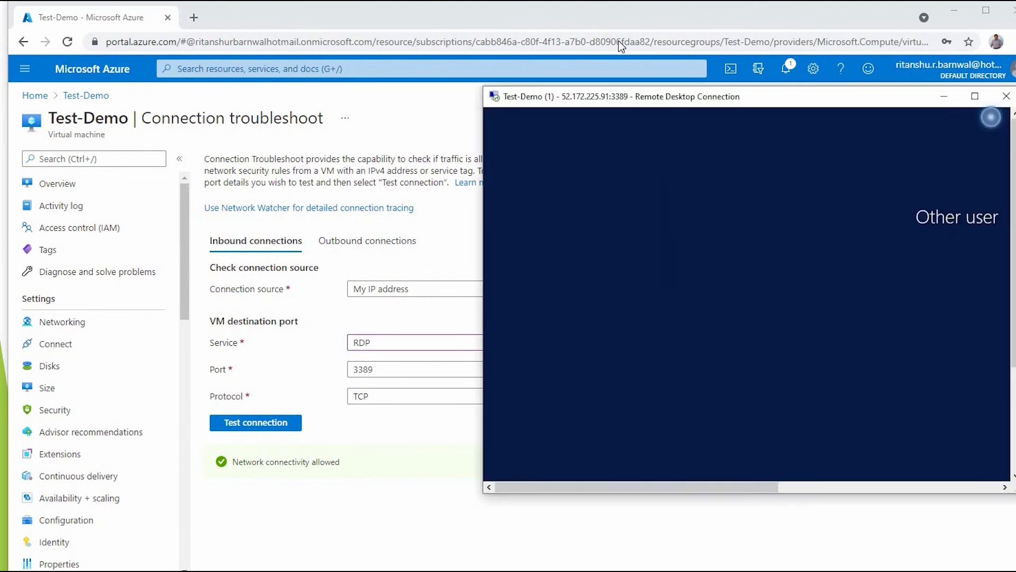
left_click_drag(831, 101, 521, 42)
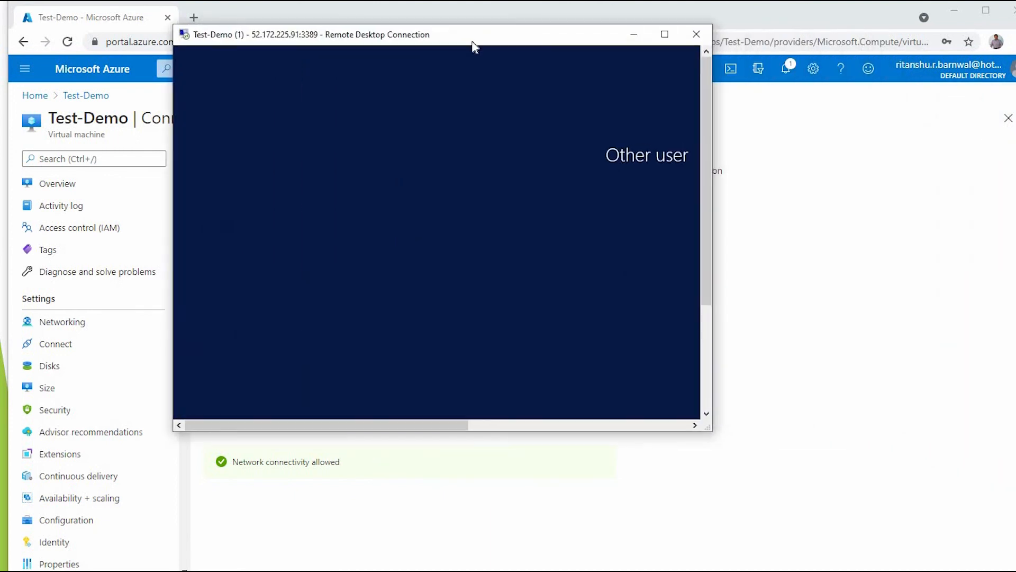
- Maximize the remote session window, then disconnect from it and confirm with OK
left_click(665, 34)
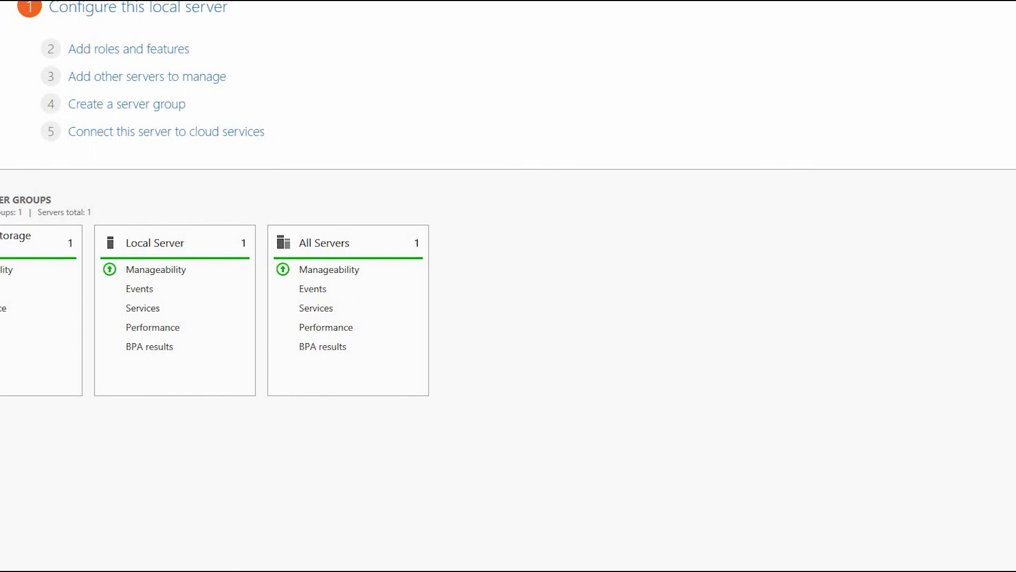
left_click(582, 2)
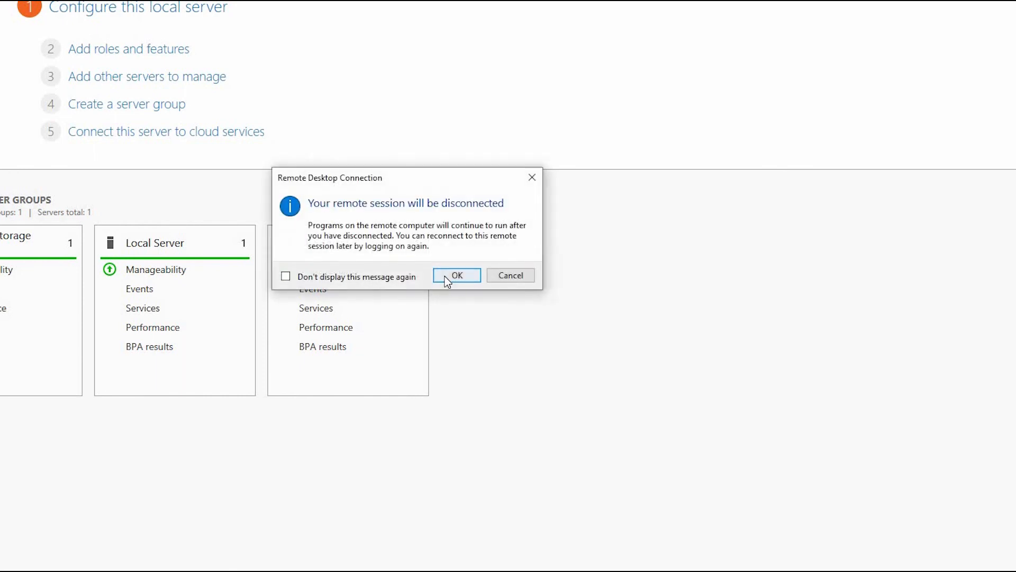
left_click(448, 279)
left_click(217, 426)
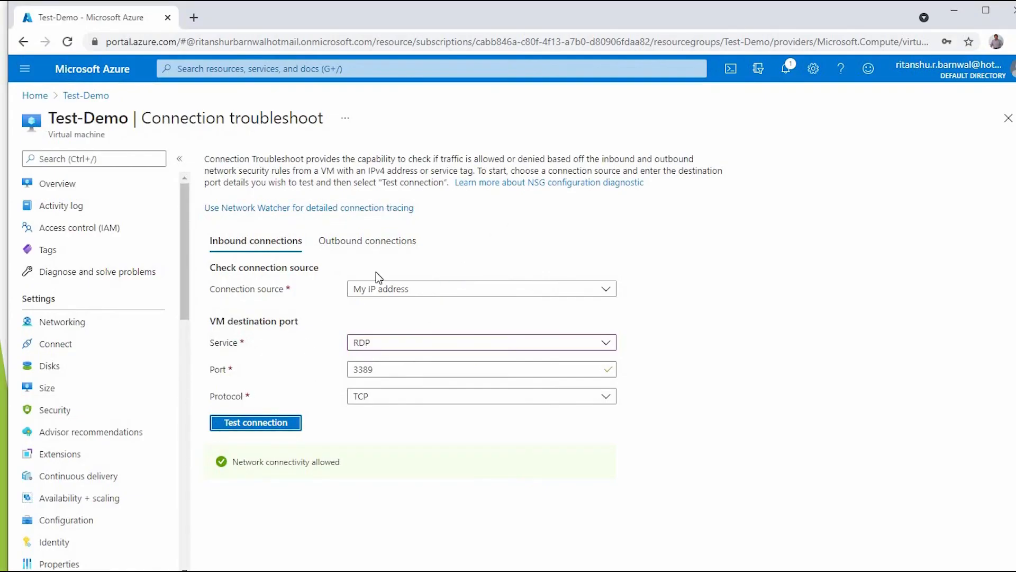